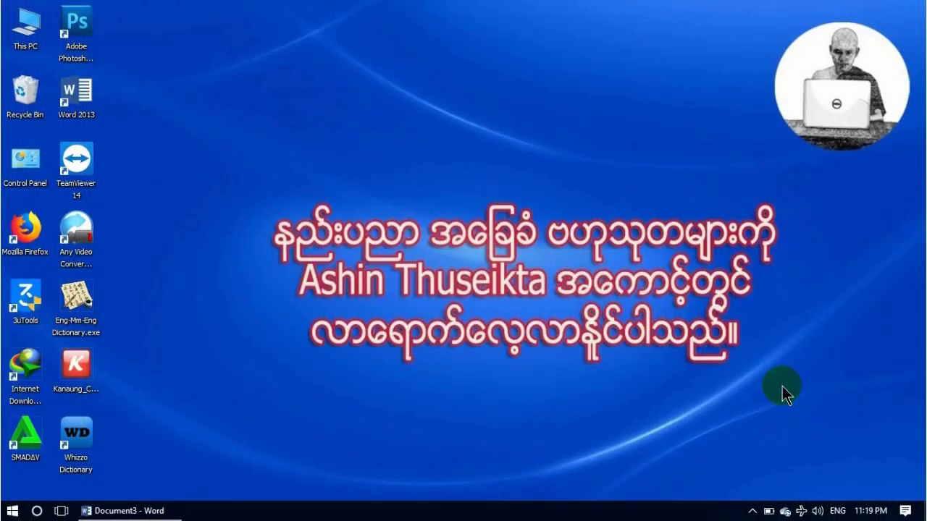
Search Windows for "word" and launch Word 2013 from the results
{"action": "left_click", "coordinate": [92, 106]}
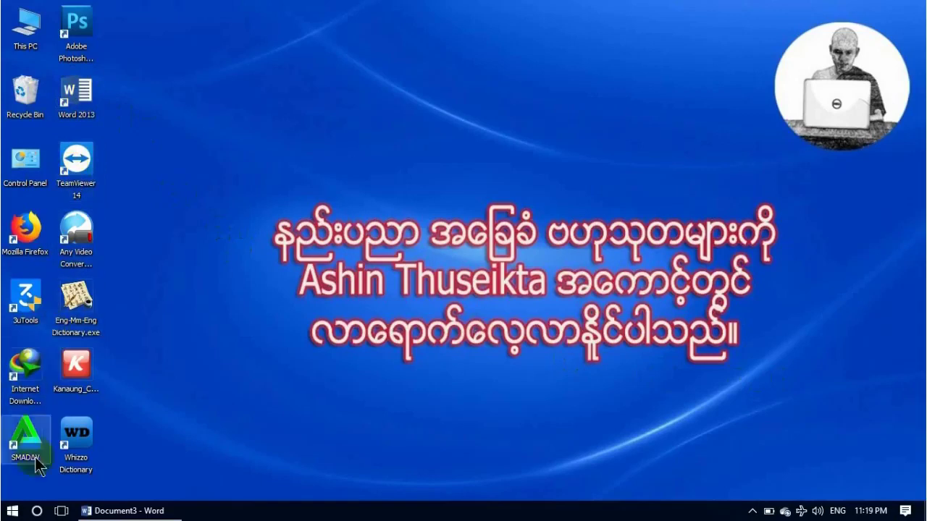
{"action": "left_click", "coordinate": [37, 512]}
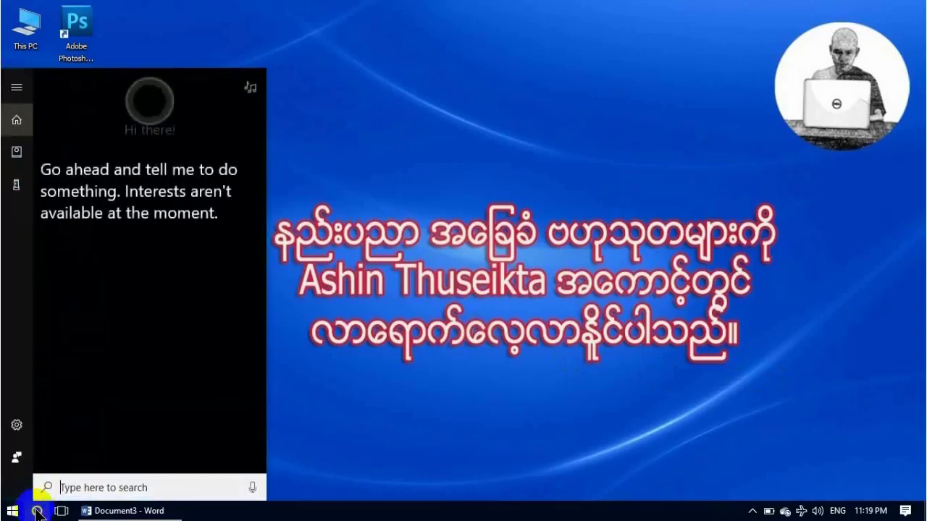
{"action": "type", "text": "wo"}
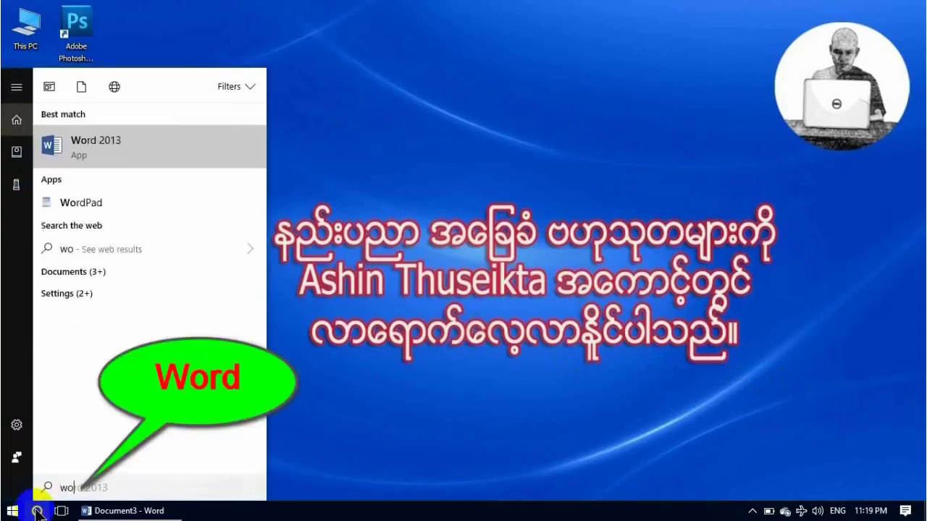
{"action": "type", "text": "rd"}
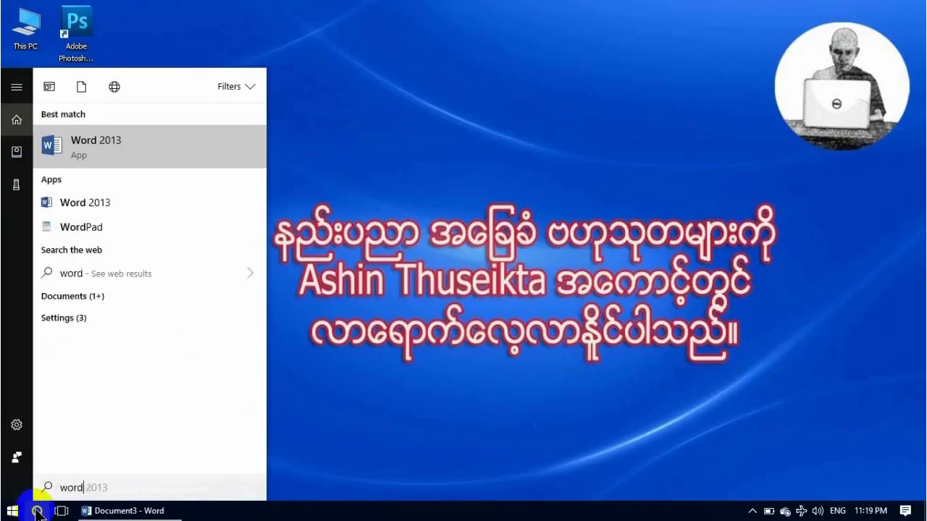
{"action": "left_click", "coordinate": [91, 145]}
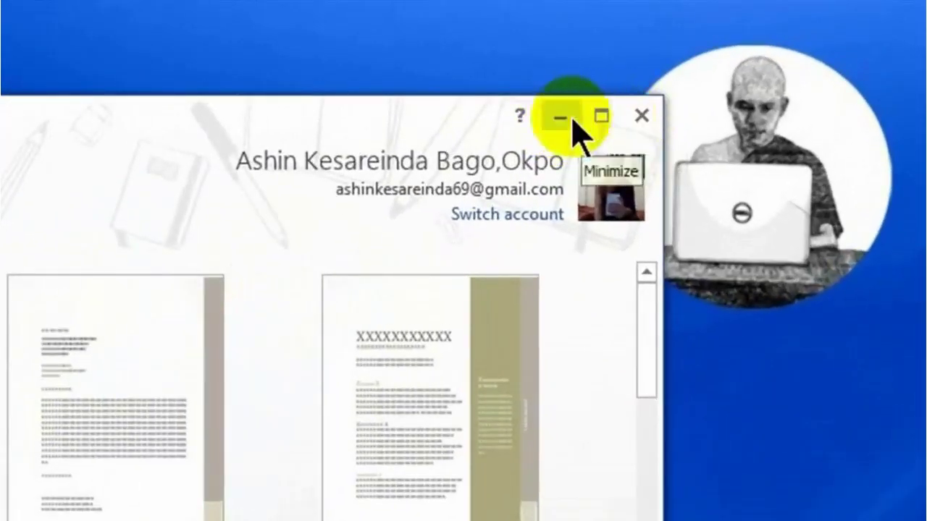
Maximize the Word start screen and create a new blank document
{"action": "left_click", "coordinate": [600, 116]}
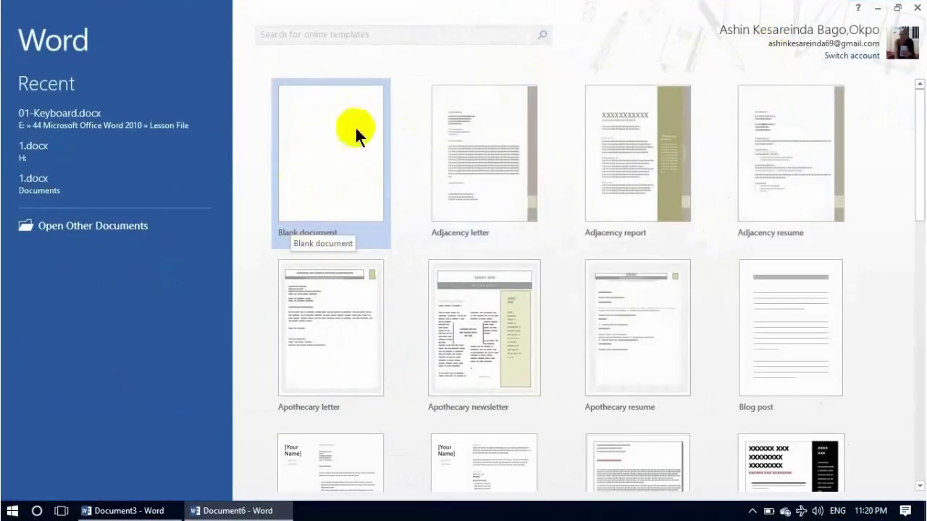
{"action": "left_click", "coordinate": [329, 168]}
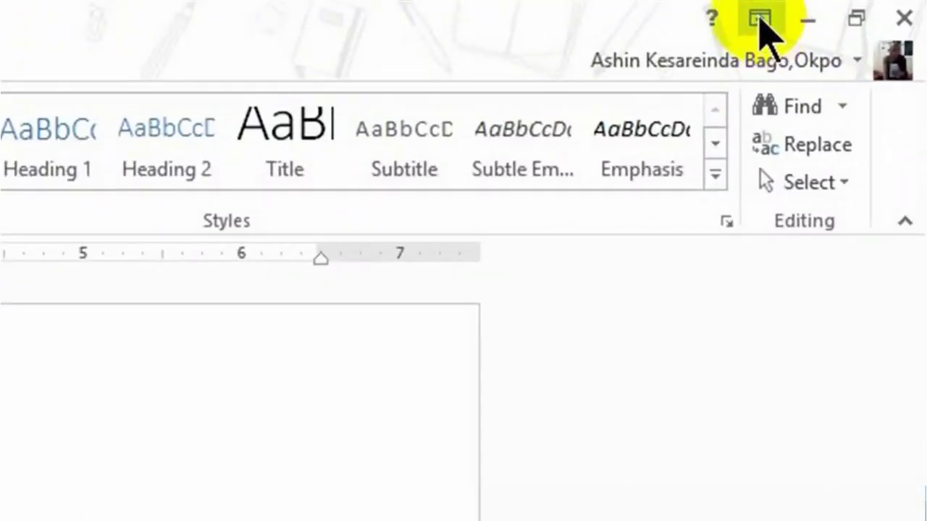
{"action": "left_click", "coordinate": [760, 20]}
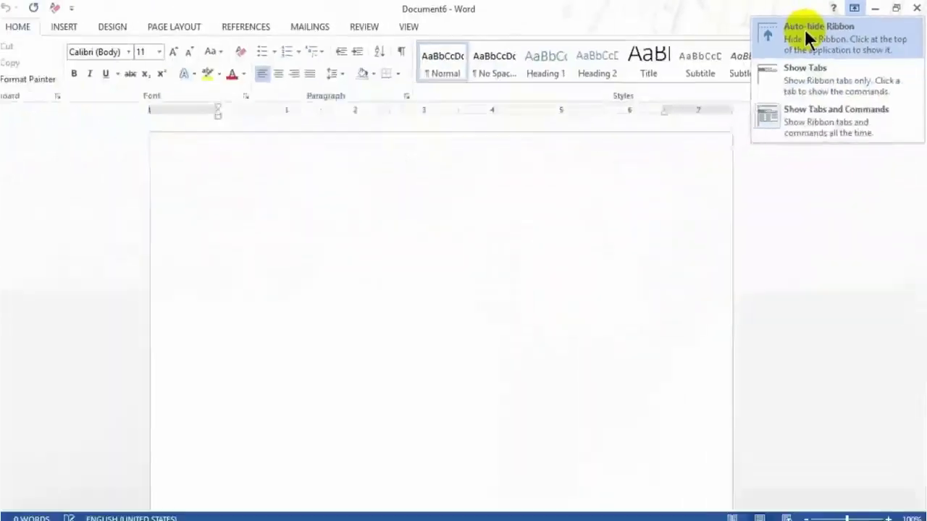
{"action": "left_click", "coordinate": [805, 31]}
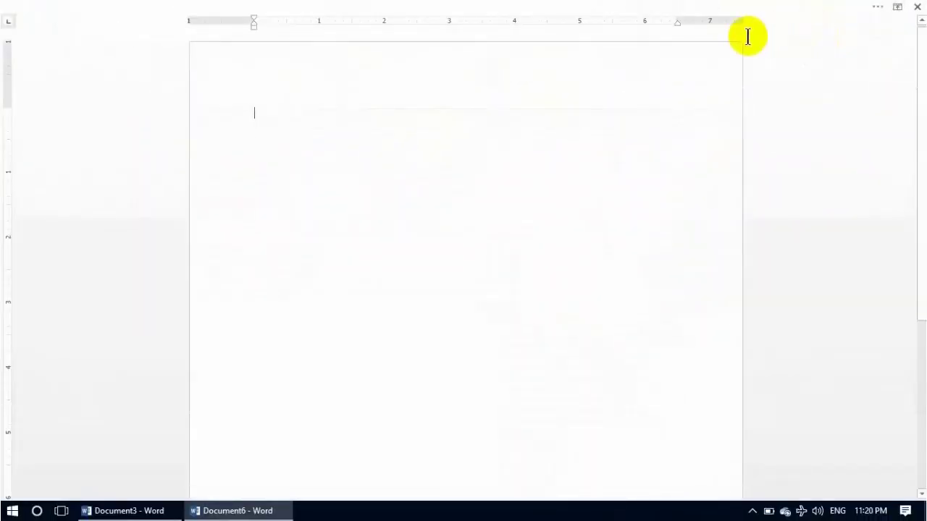
{"action": "left_click", "coordinate": [896, 9]}
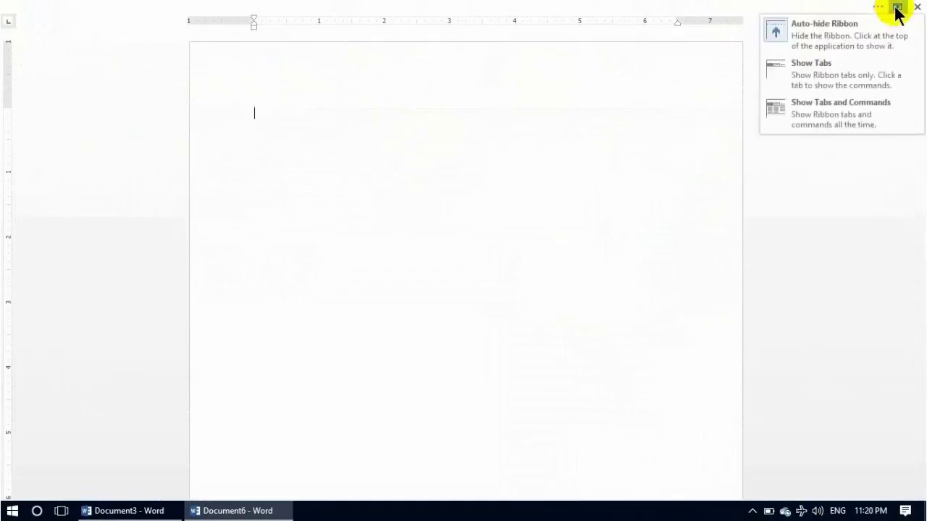
{"action": "left_click", "coordinate": [811, 67]}
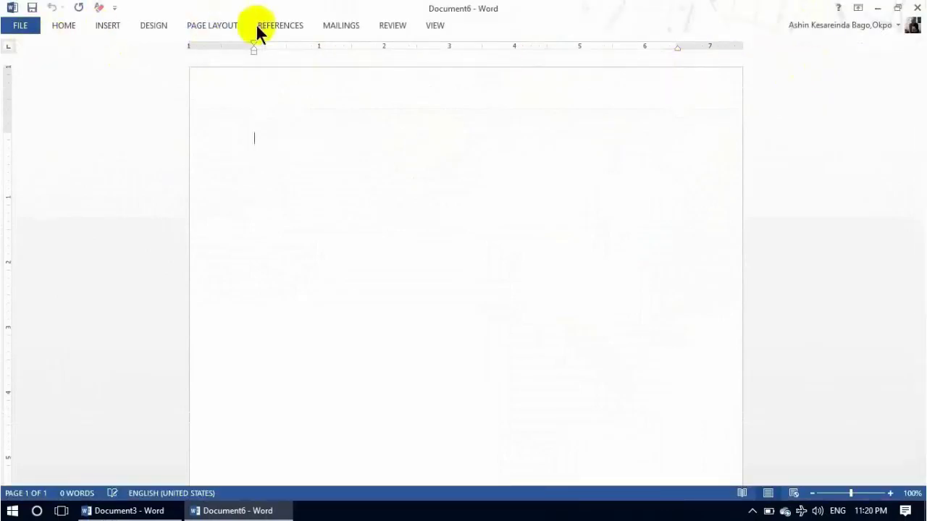
{"action": "left_click", "coordinate": [858, 8]}
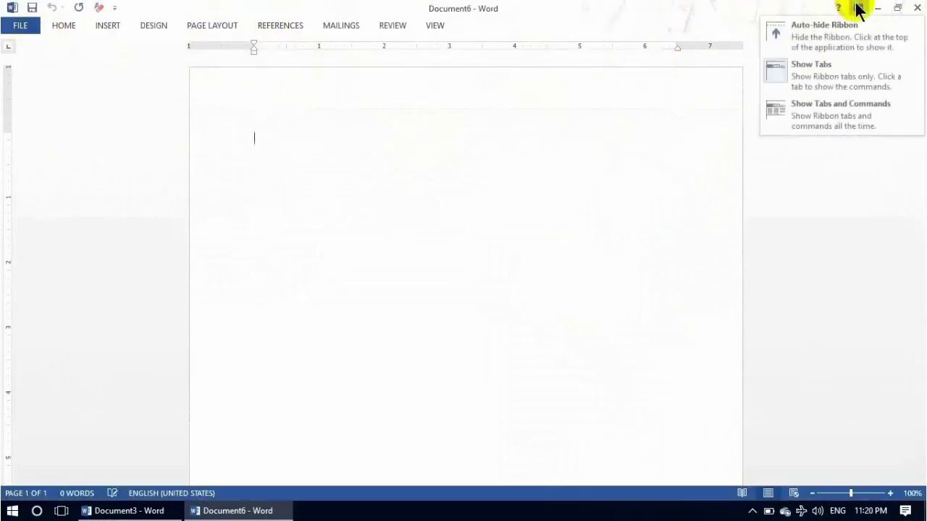
{"action": "left_click", "coordinate": [830, 119]}
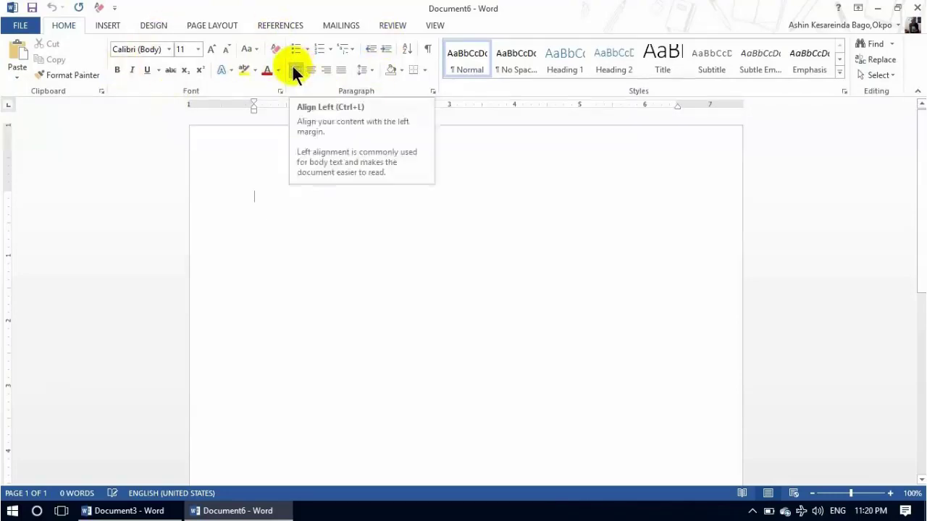
On the View tab, turn on the Navigation Pane, then close it again
{"action": "left_click", "coordinate": [434, 26]}
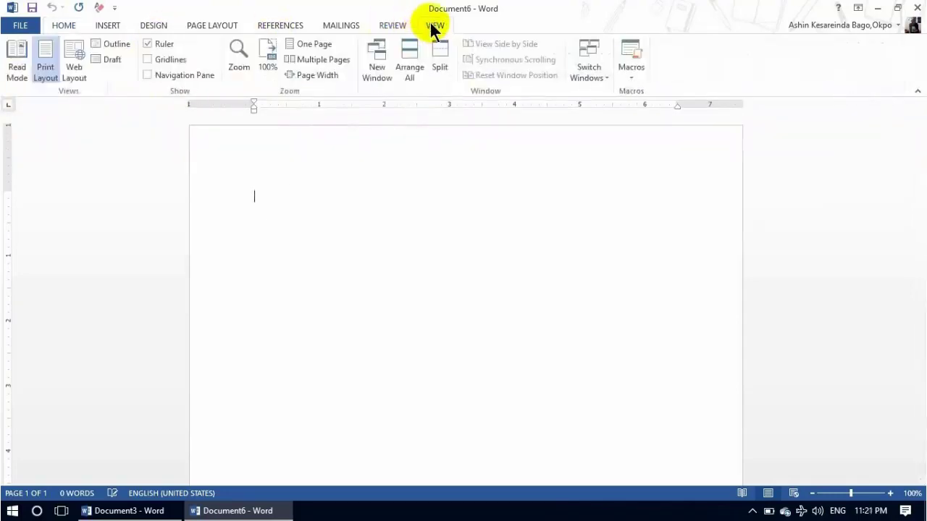
{"action": "left_click", "coordinate": [148, 75]}
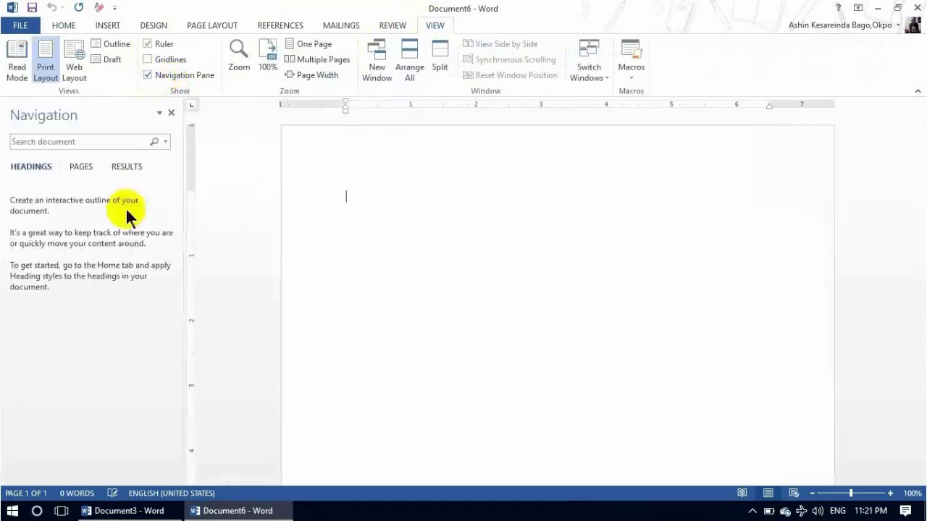
{"action": "left_click", "coordinate": [171, 112]}
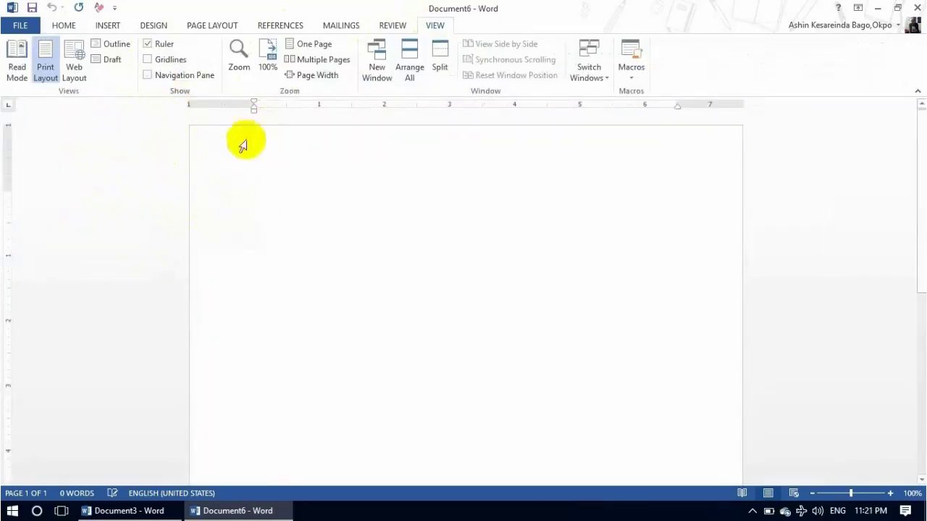
{"action": "left_click", "coordinate": [876, 8]}
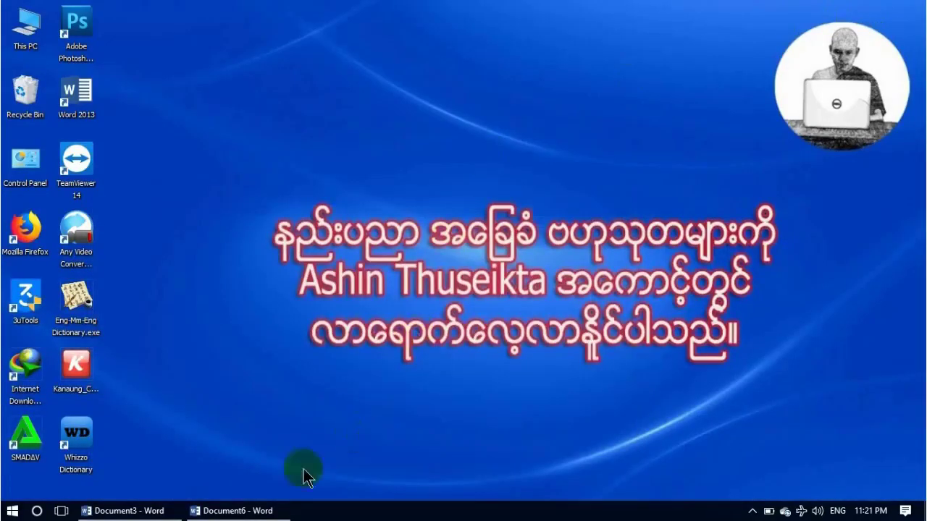
{"action": "left_click", "coordinate": [252, 515]}
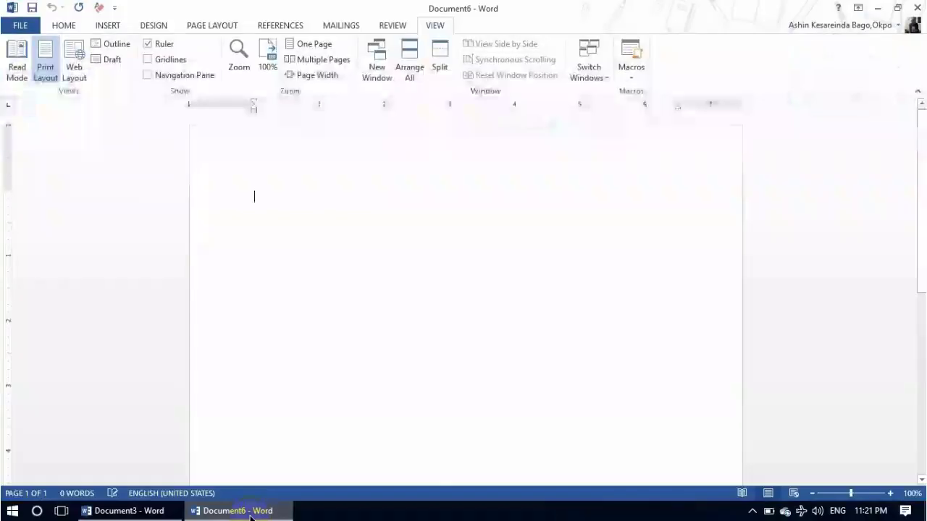
{"action": "left_click", "coordinate": [898, 8]}
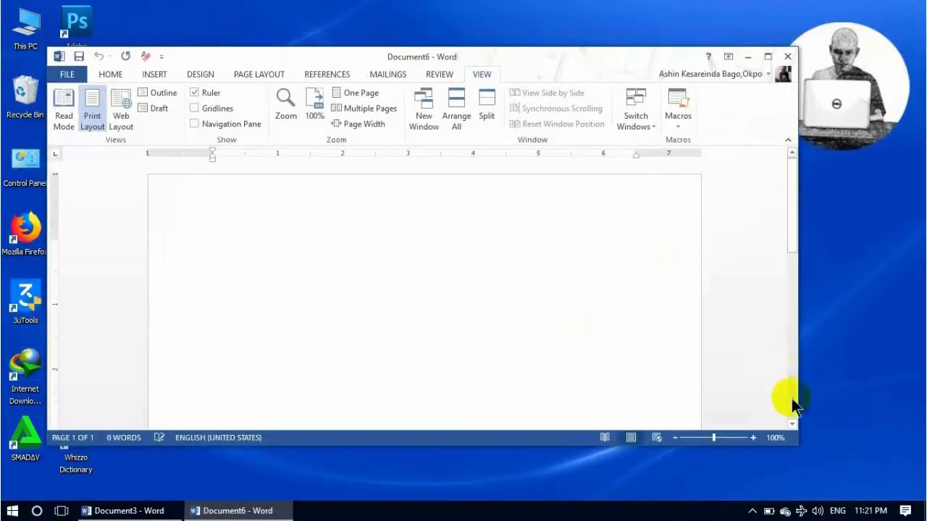
{"action": "mouse_move", "coordinate": [798, 444]}
{"action": "left_mouse_down"}
{"action": "mouse_move", "coordinate": [485, 272]}
{"action": "mouse_move", "coordinate": [614, 387]}
{"action": "mouse_move", "coordinate": [734, 465]}
{"action": "left_mouse_up"}
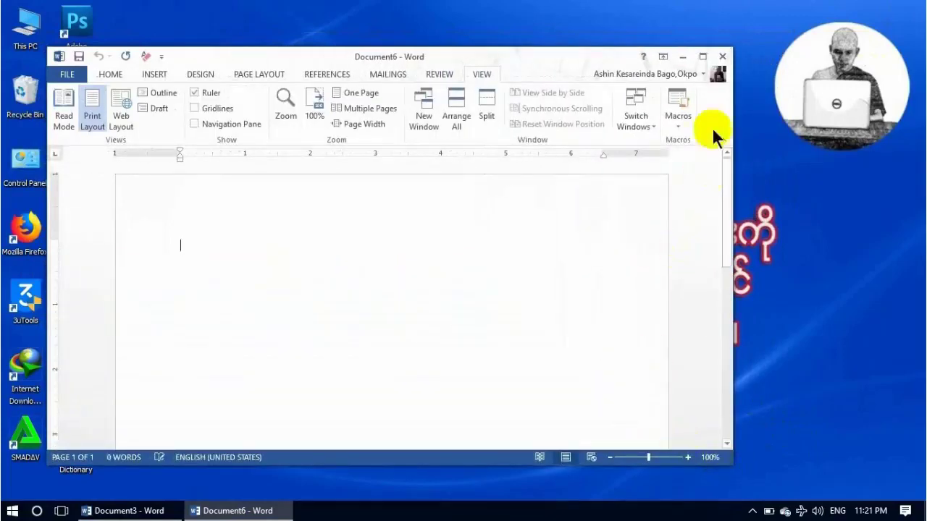
{"action": "left_click", "coordinate": [701, 55]}
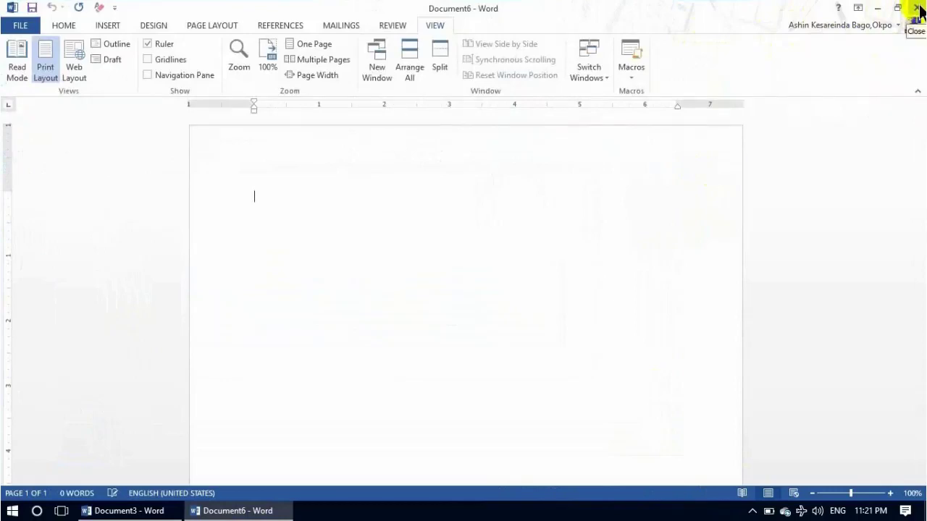
Switch to the Home tab and begin typing the author's name on the first line
{"action": "left_click", "coordinate": [58, 24]}
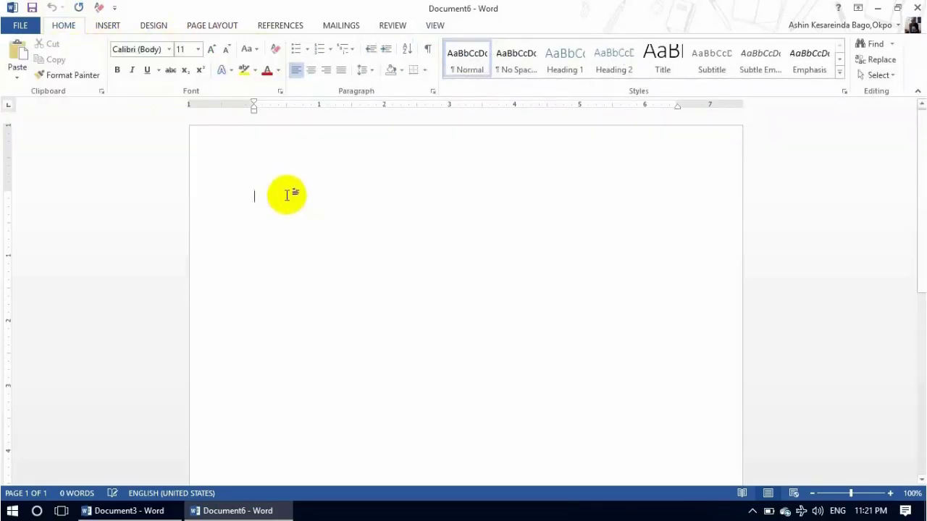
{"action": "type", "text": "shin"}
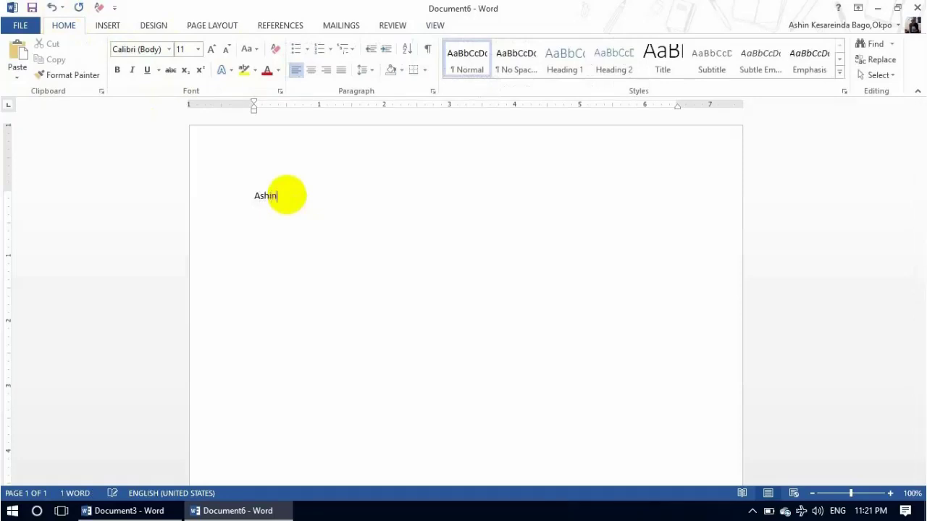
{"action": "type", "text": " Thuseikta"}
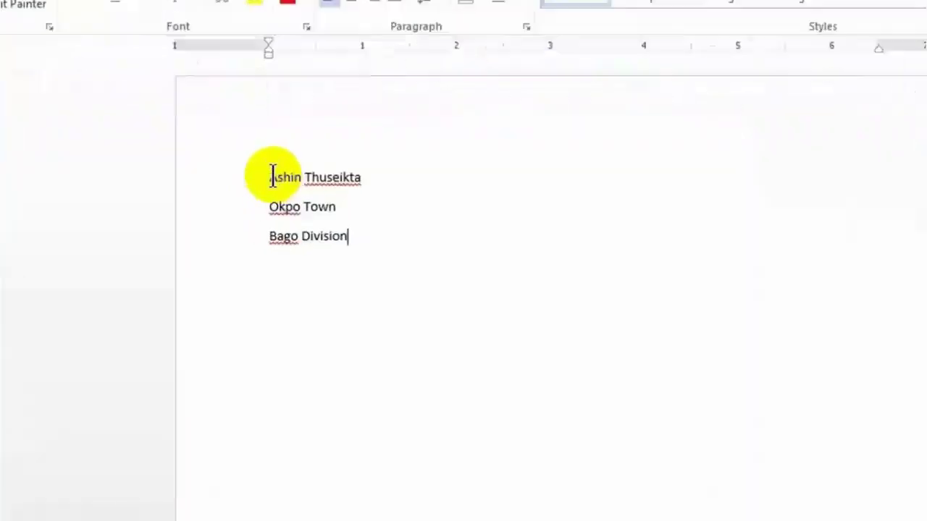
{"action": "left_click", "coordinate": [256, 196]}
{"action": "left_click_drag", "start_coordinate": [345, 87], "coordinate": [554, 96]}
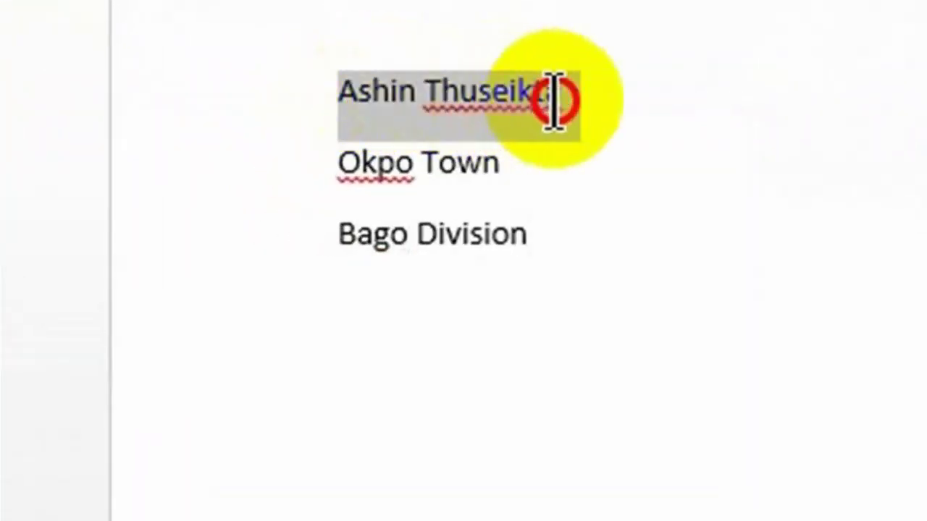
{"action": "left_click", "coordinate": [459, 94]}
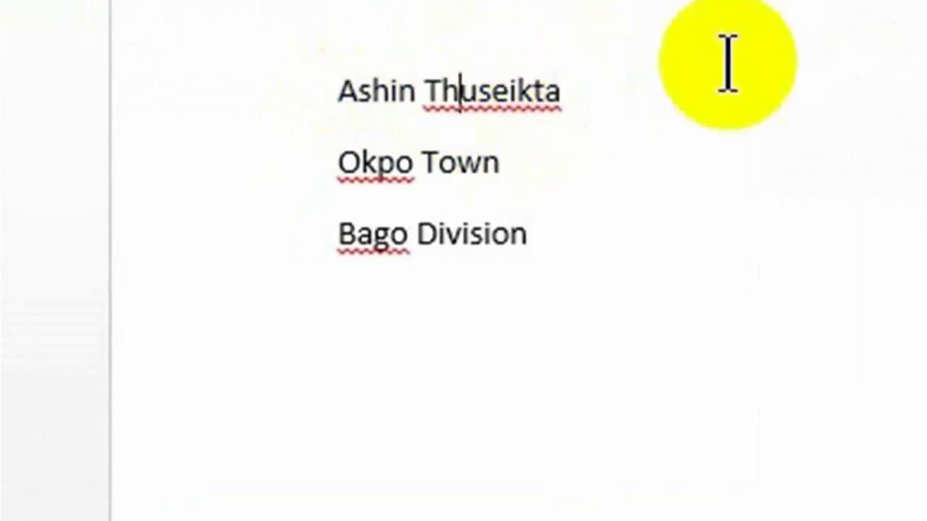
{"action": "left_click", "coordinate": [482, 94]}
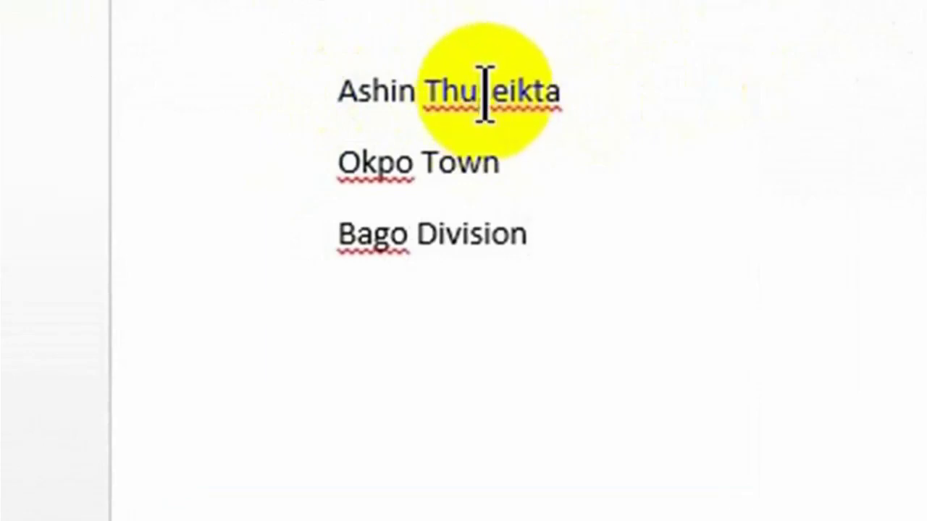
{"action": "double_click", "coordinate": [485, 94]}
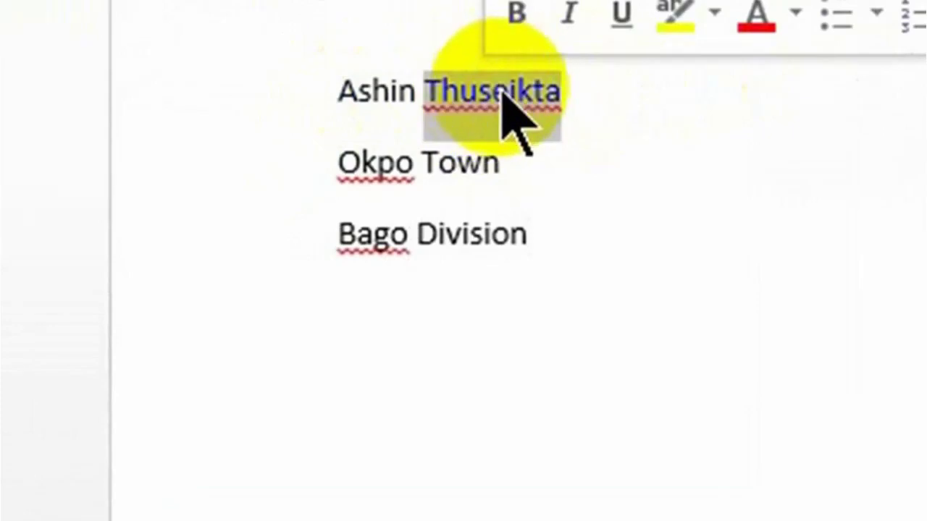
{"action": "left_click", "coordinate": [584, 91]}
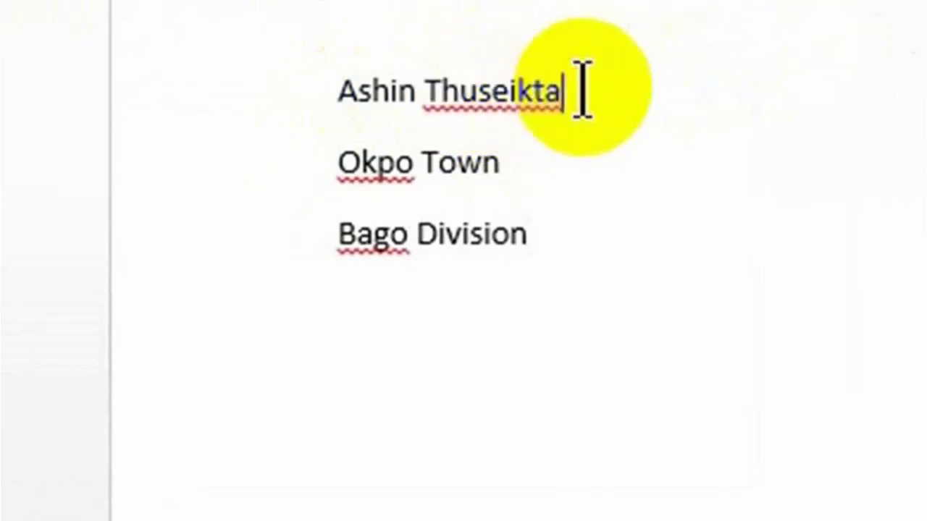
{"action": "triple_click", "coordinate": [481, 90]}
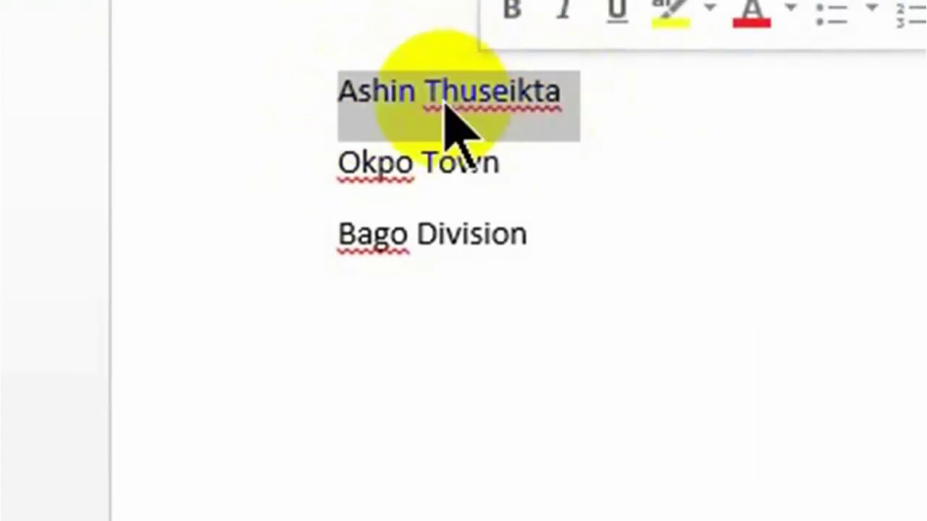
{"action": "left_click", "coordinate": [496, 91]}
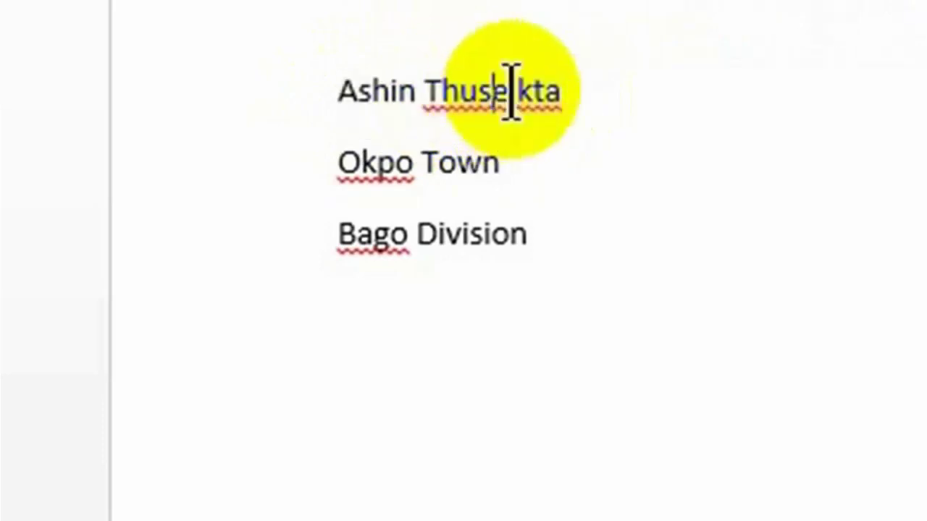
{"action": "left_click", "coordinate": [571, 90]}
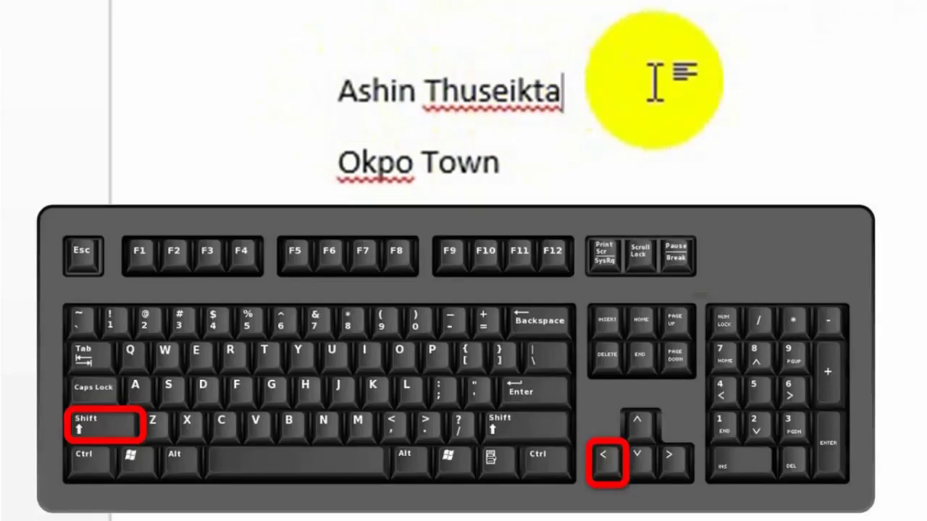
Select the surname on the first line, first letter by letter, then as a whole word
{"action": "key", "text": "shift+Left"}
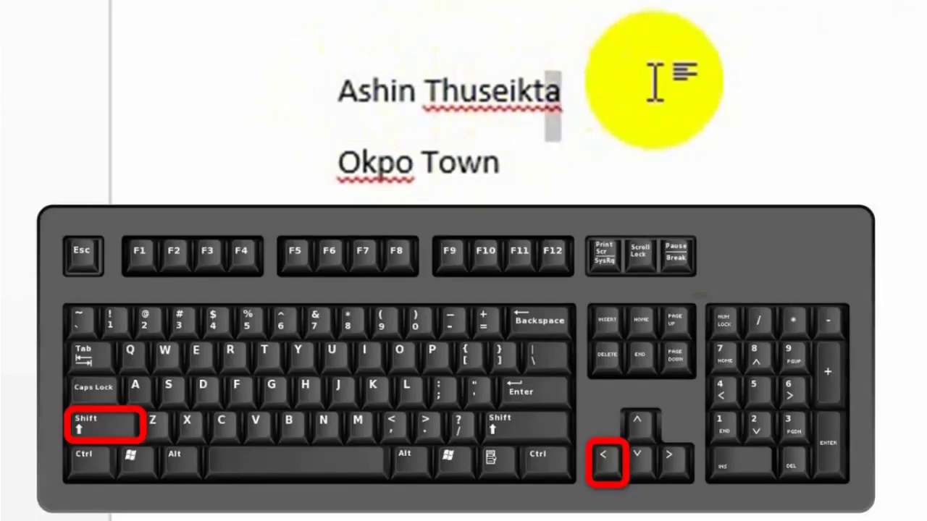
{"action": "key", "text": "shift+Left"}
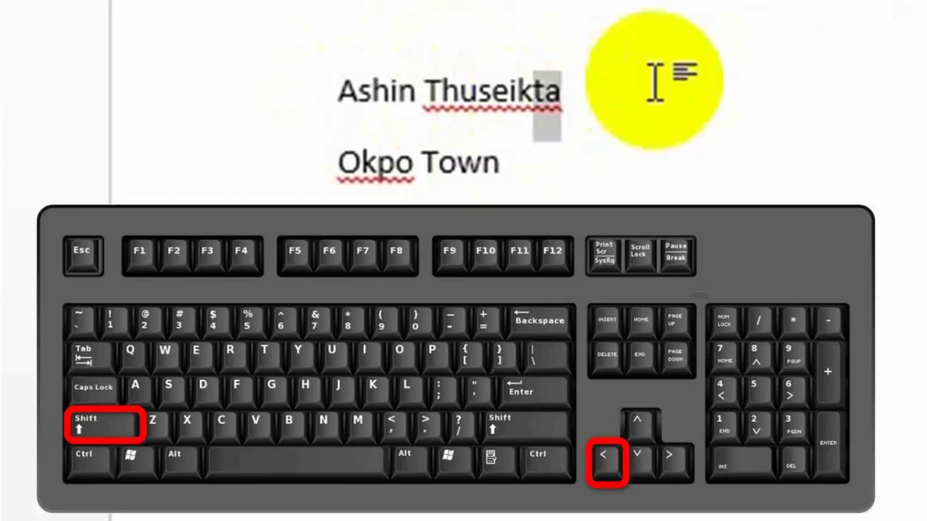
{"action": "key", "text": "shift+Left"}
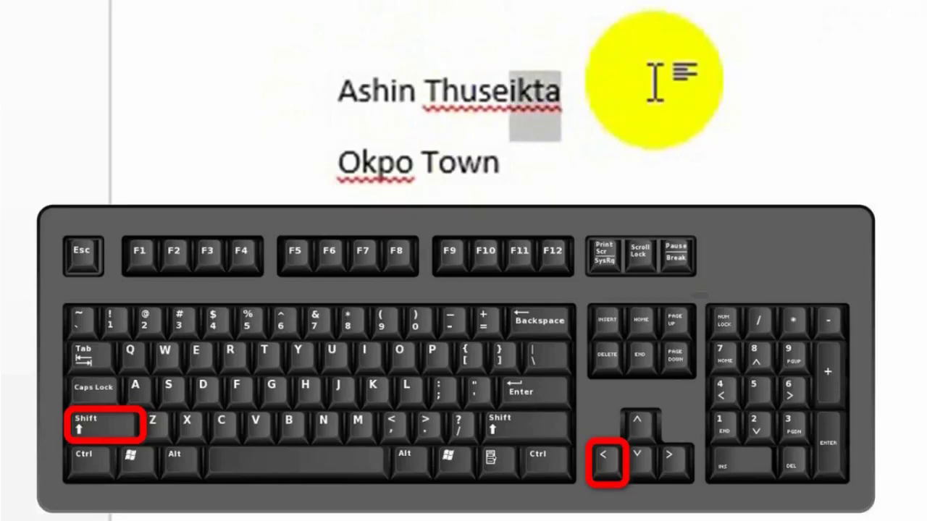
{"action": "left_click", "coordinate": [571, 87]}
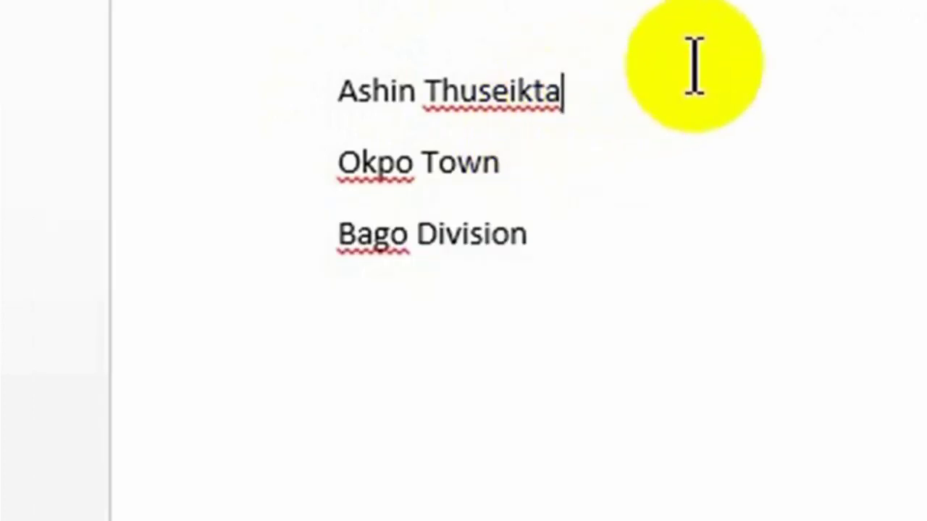
{"action": "key", "text": "ctrl+shift+Left"}
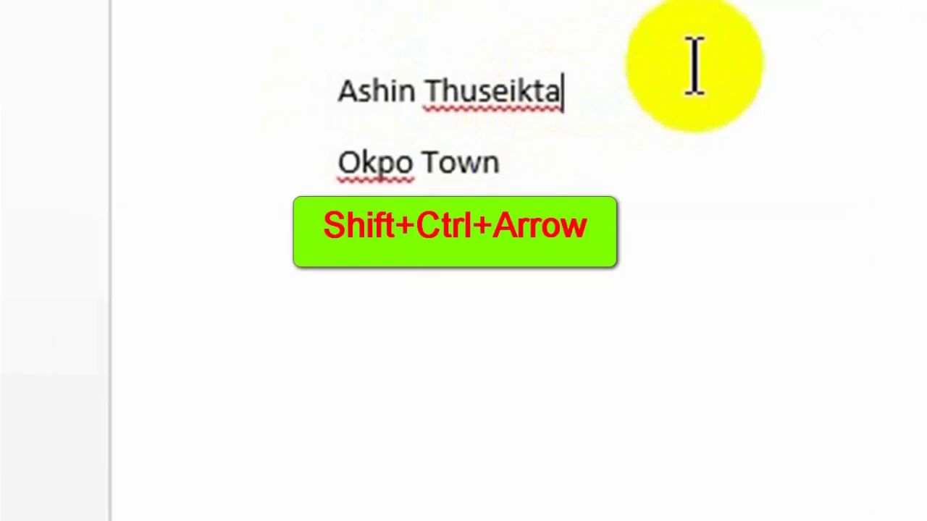
{"action": "key", "text": "ctrl+shift+Left"}
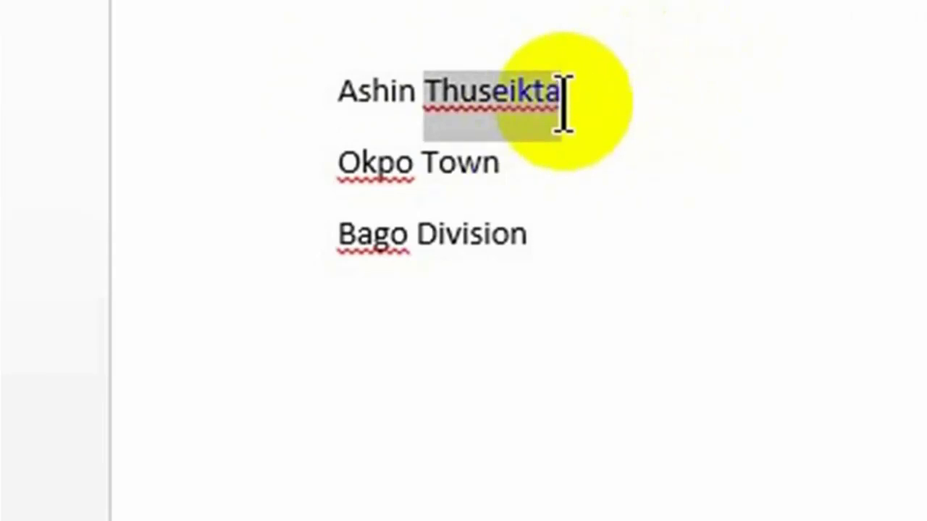
Format the whole name line in Times New Roman at 20 point
{"action": "left_click", "coordinate": [572, 360]}
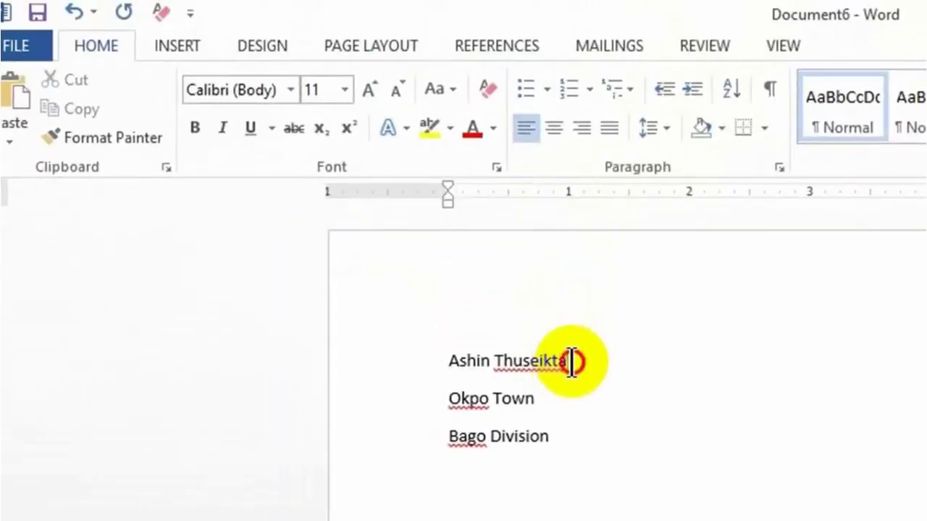
{"action": "left_click_drag", "start_coordinate": [572, 360], "coordinate": [424, 360]}
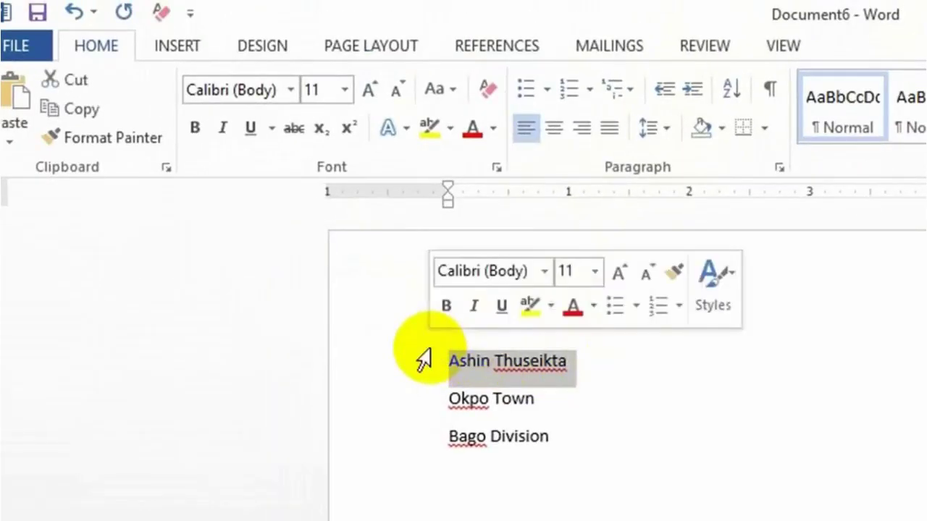
{"action": "left_click", "coordinate": [290, 91]}
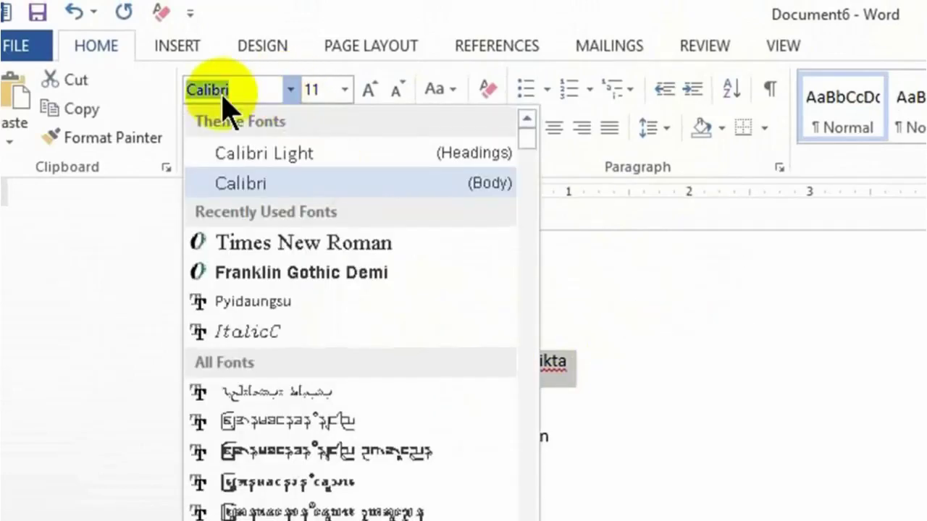
{"action": "key", "text": "Down"}
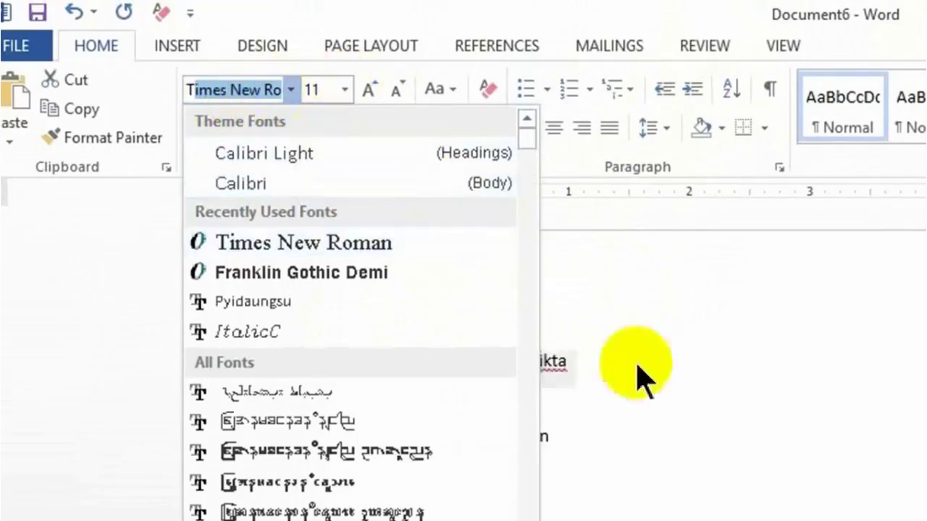
{"action": "left_click", "coordinate": [583, 361]}
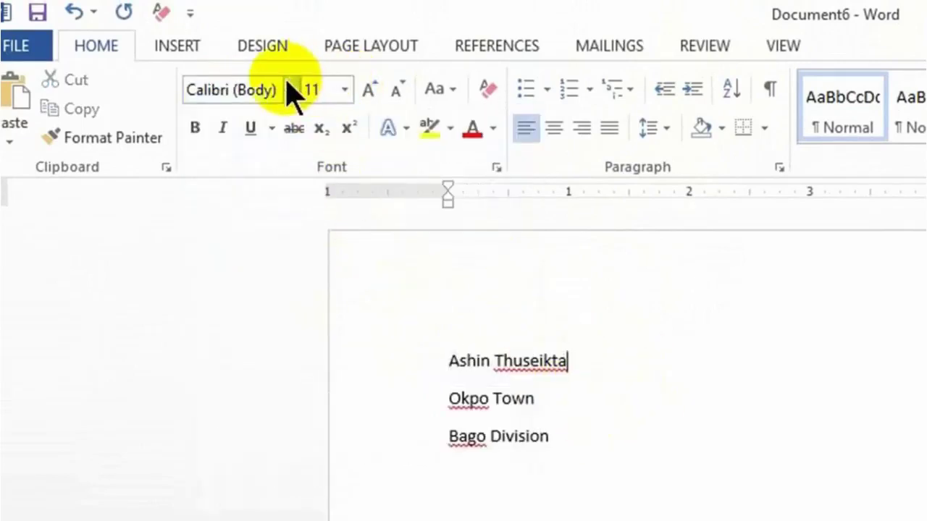
{"action": "left_click_drag", "start_coordinate": [581, 358], "coordinate": [377, 326]}
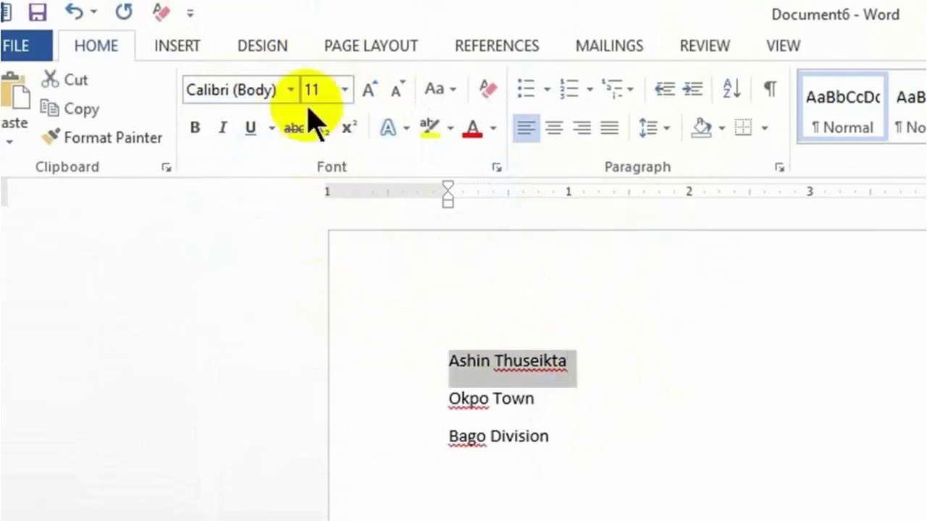
{"action": "left_click", "coordinate": [292, 90]}
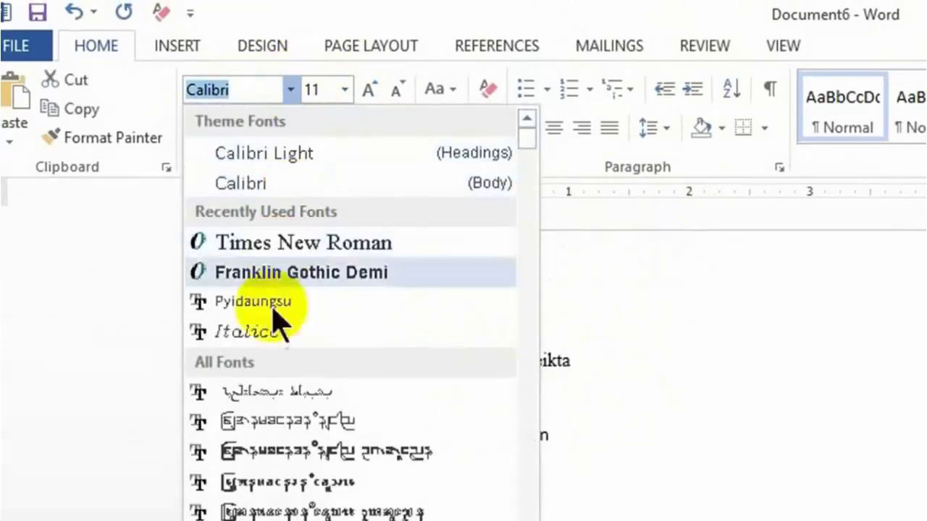
{"action": "left_click", "coordinate": [303, 246]}
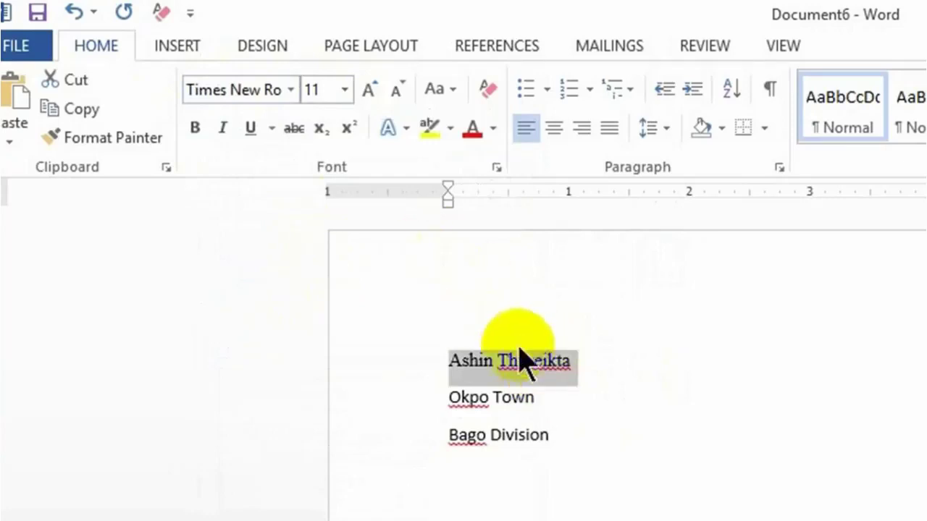
{"action": "left_click", "coordinate": [345, 90]}
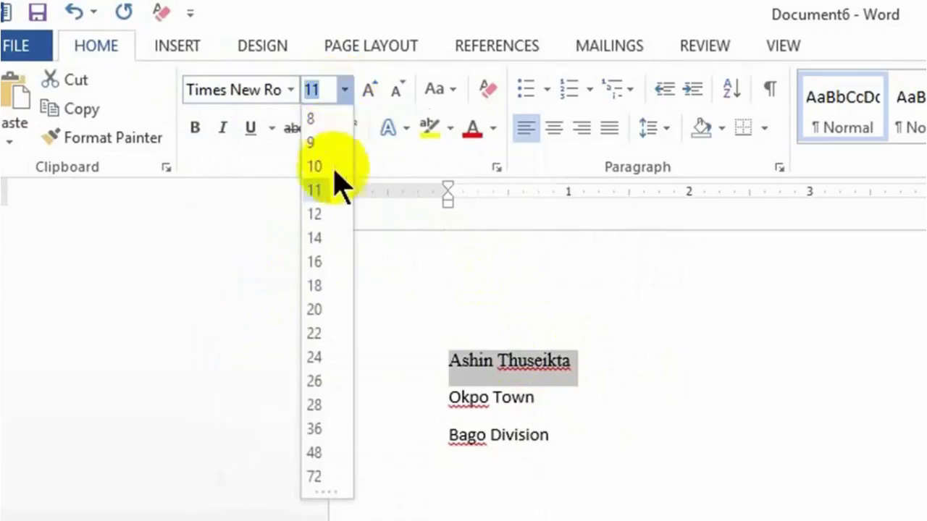
{"action": "left_click", "coordinate": [323, 310]}
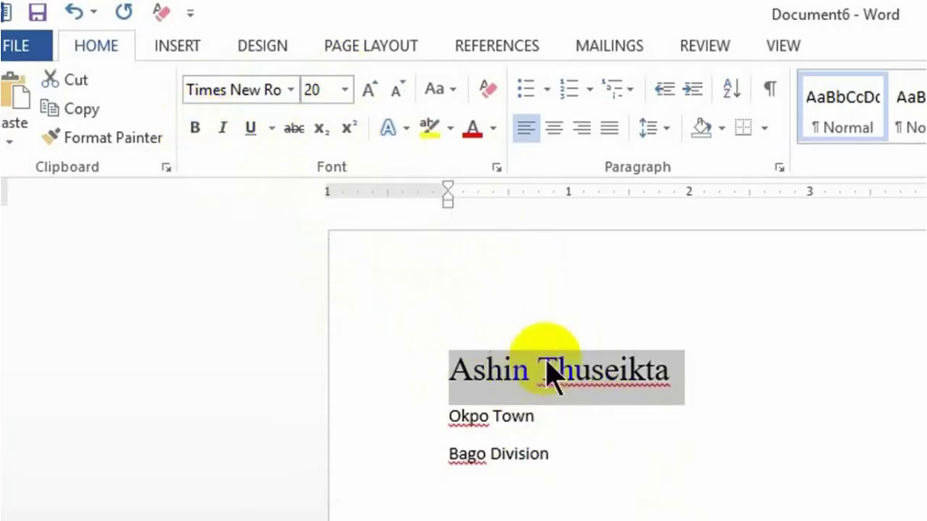
Bold the name line, trying Italic and Underline and removing them again
{"action": "left_click", "coordinate": [194, 129]}
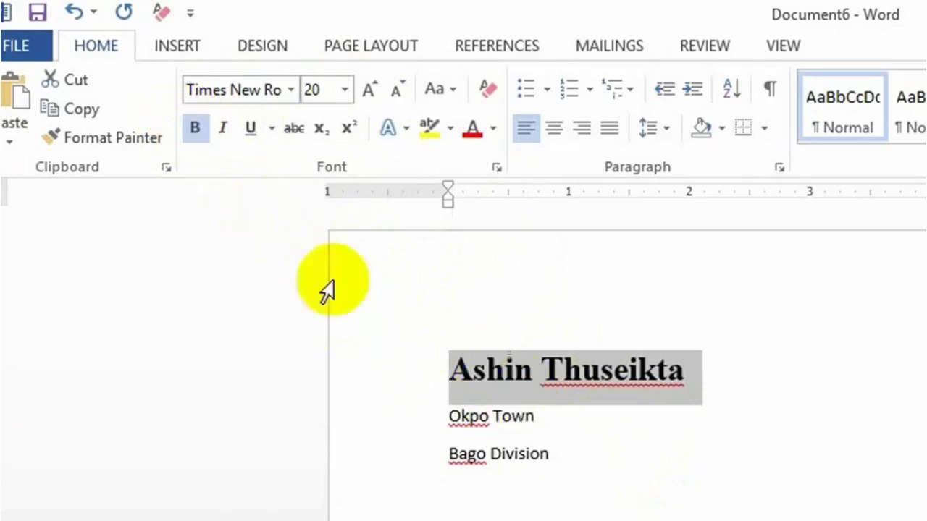
{"action": "left_click", "coordinate": [225, 130]}
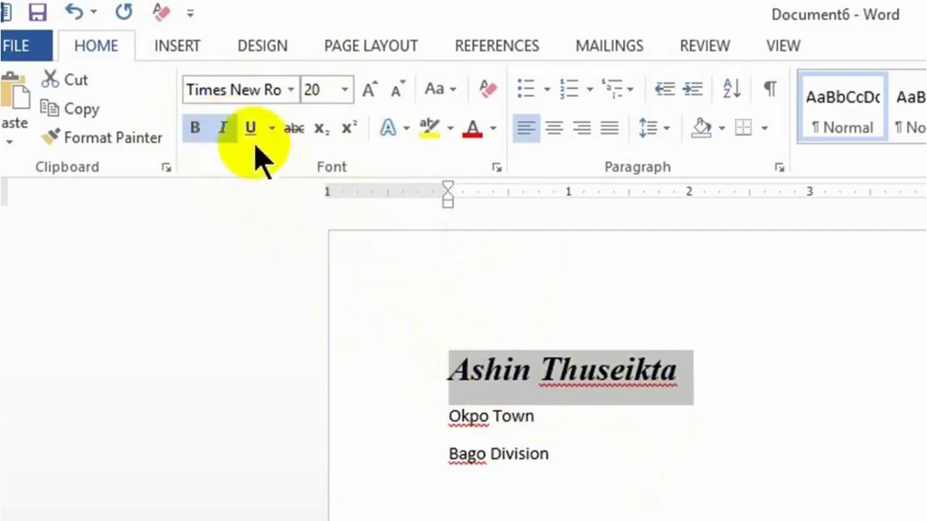
{"action": "left_click", "coordinate": [248, 128]}
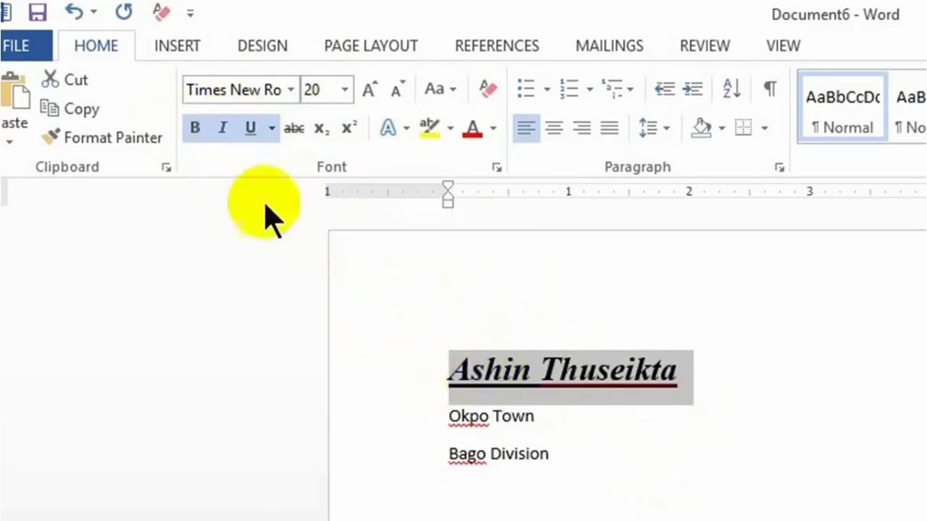
{"action": "left_click", "coordinate": [249, 128]}
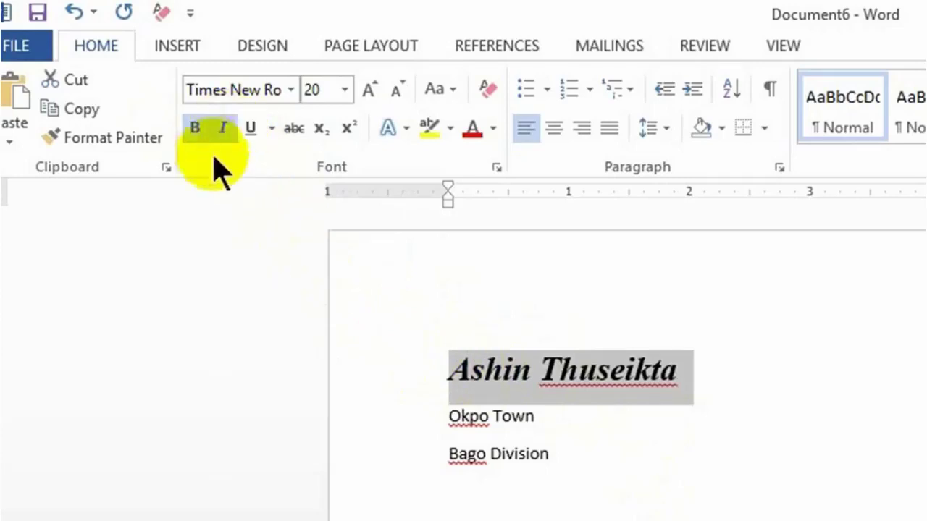
{"action": "left_click", "coordinate": [225, 128]}
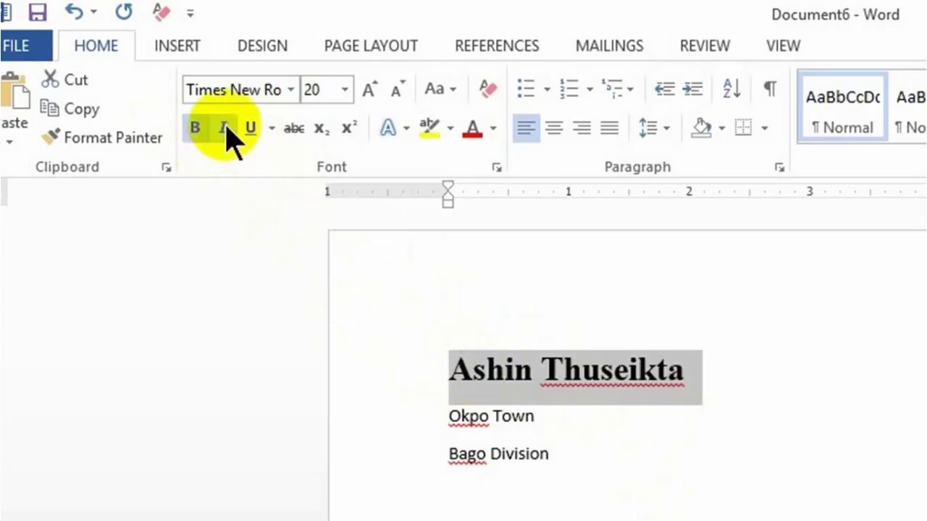
{"action": "left_click_drag", "start_coordinate": [450, 370], "coordinate": [470, 380]}
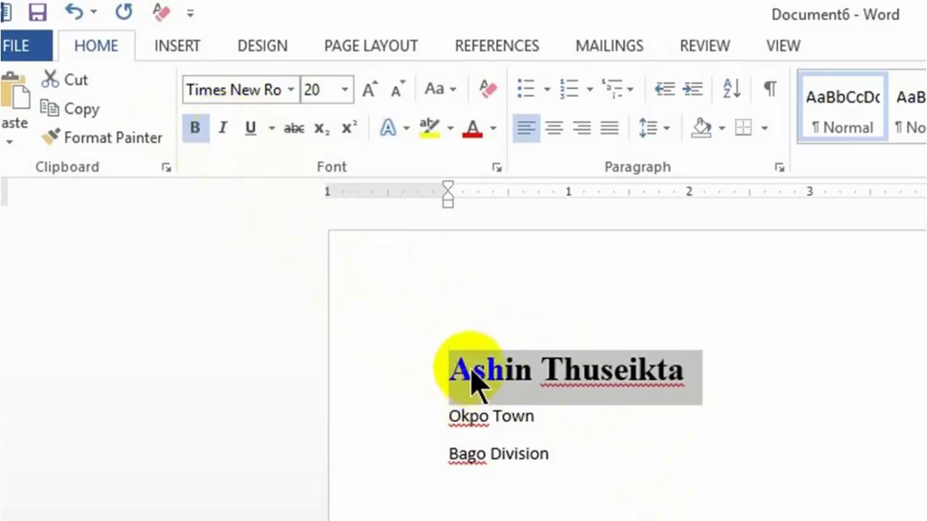
{"action": "left_click", "coordinate": [186, 129]}
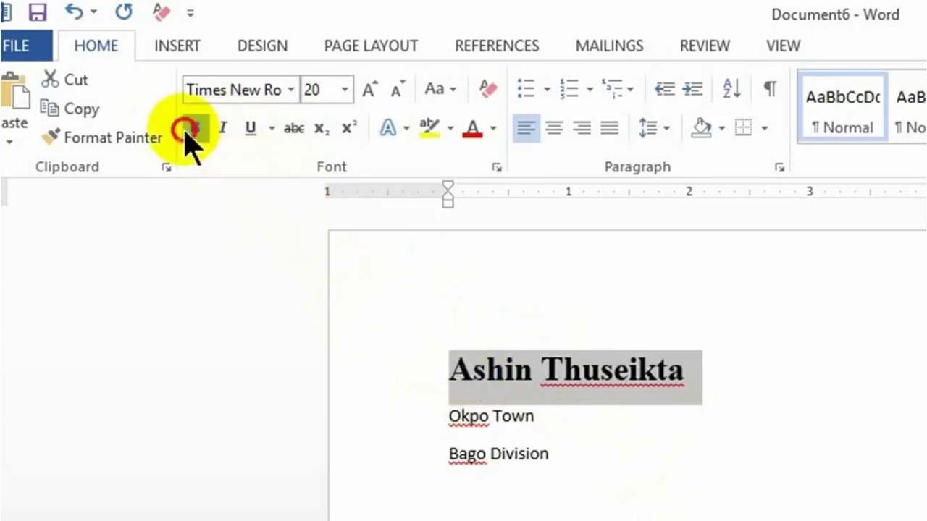
{"action": "left_click", "coordinate": [193, 129]}
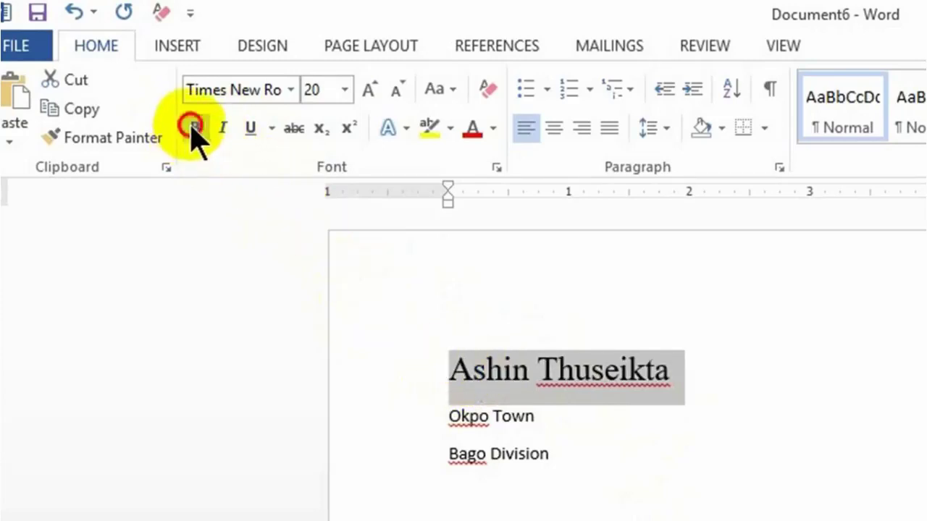
{"action": "left_click", "coordinate": [552, 381]}
{"action": "mouse_move", "coordinate": [566, 384]}
{"action": "left_mouse_down"}
{"action": "mouse_move", "coordinate": [583, 379]}
{"action": "mouse_move", "coordinate": [554, 371]}
{"action": "left_mouse_up"}
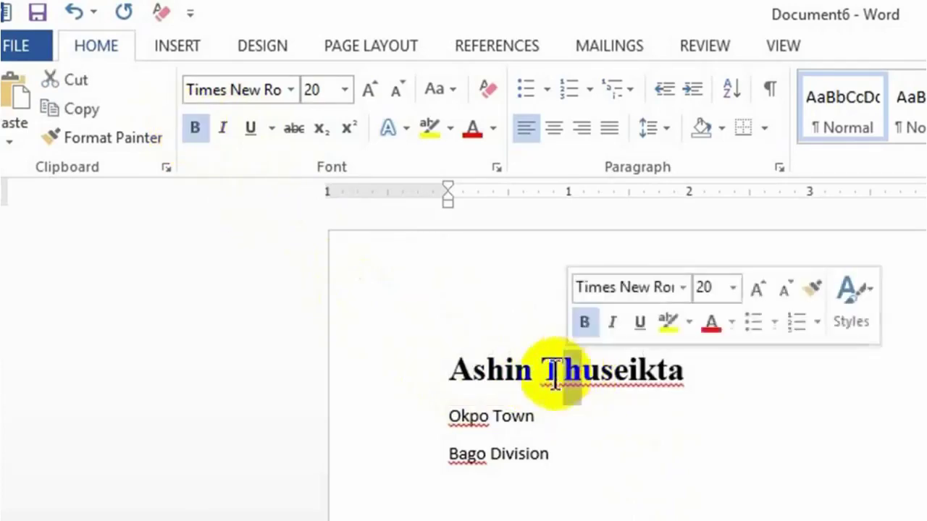
Superscript a surname letter and subscript the h in the name's first word
{"action": "left_click", "coordinate": [349, 130]}
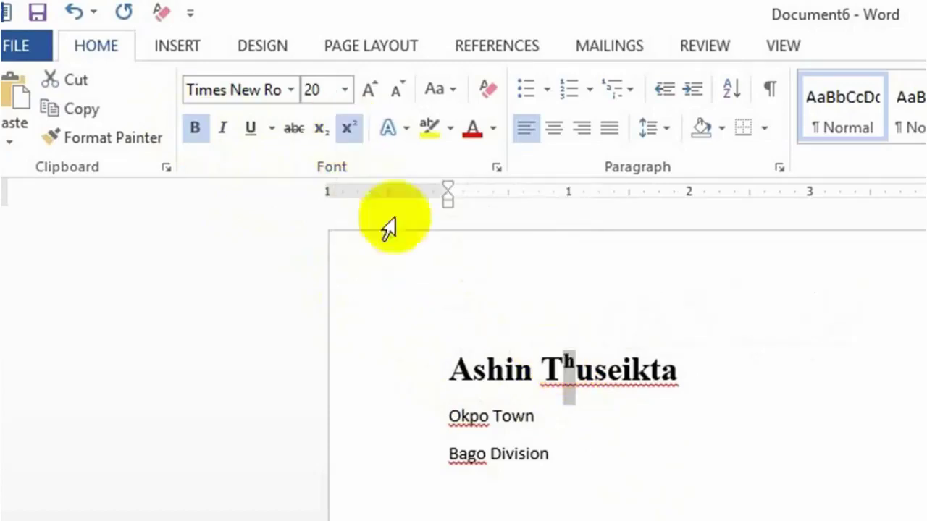
{"action": "left_click_drag", "start_coordinate": [585, 414], "coordinate": [572, 384]}
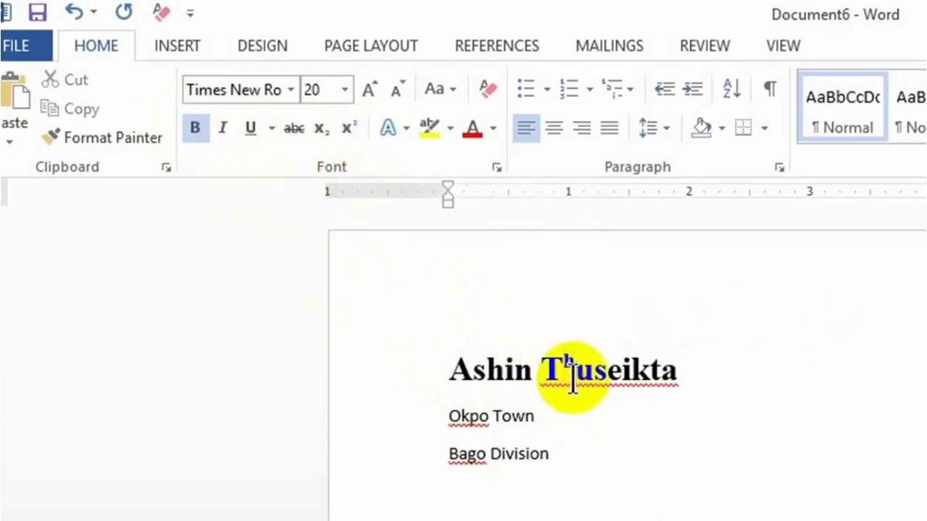
{"action": "left_click", "coordinate": [610, 378]}
{"action": "left_click_drag", "start_coordinate": [538, 379], "coordinate": [510, 365]}
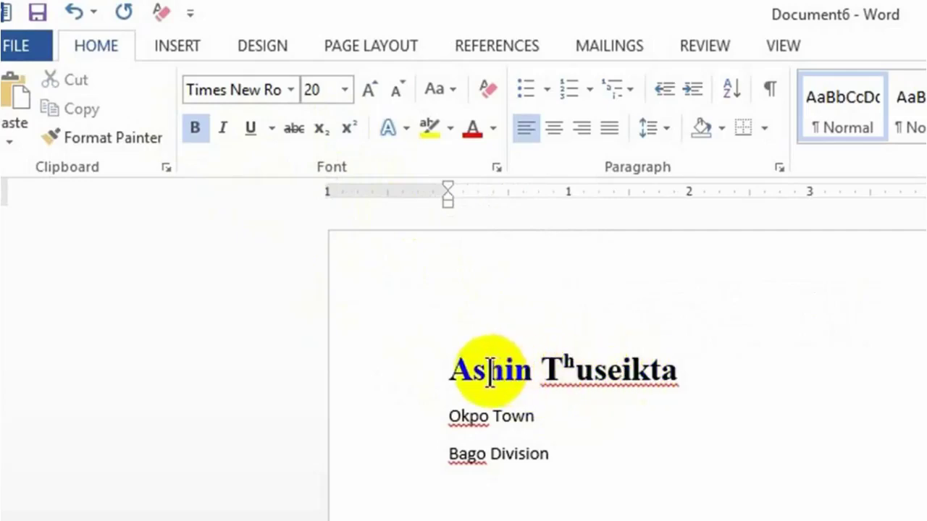
{"action": "left_click_drag", "start_coordinate": [510, 366], "coordinate": [505, 376]}
{"action": "left_click", "coordinate": [497, 381]}
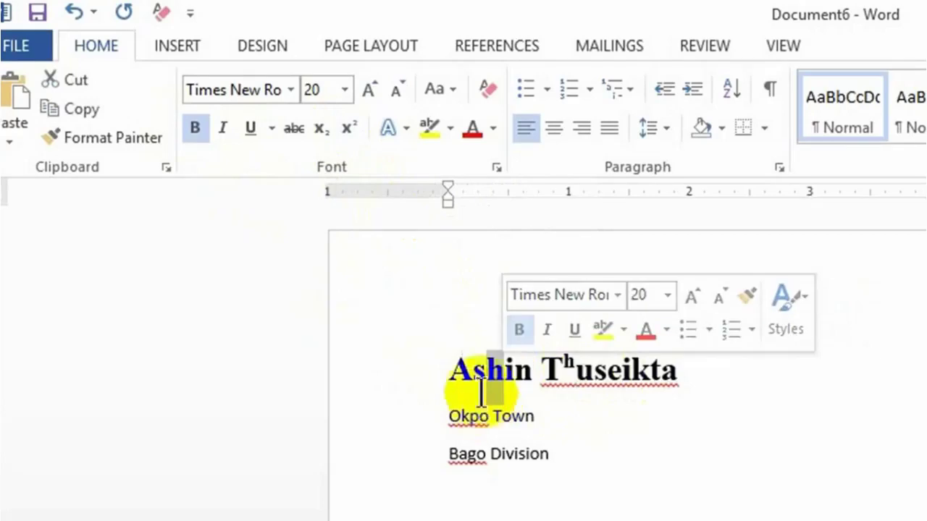
{"action": "left_click", "coordinate": [318, 132]}
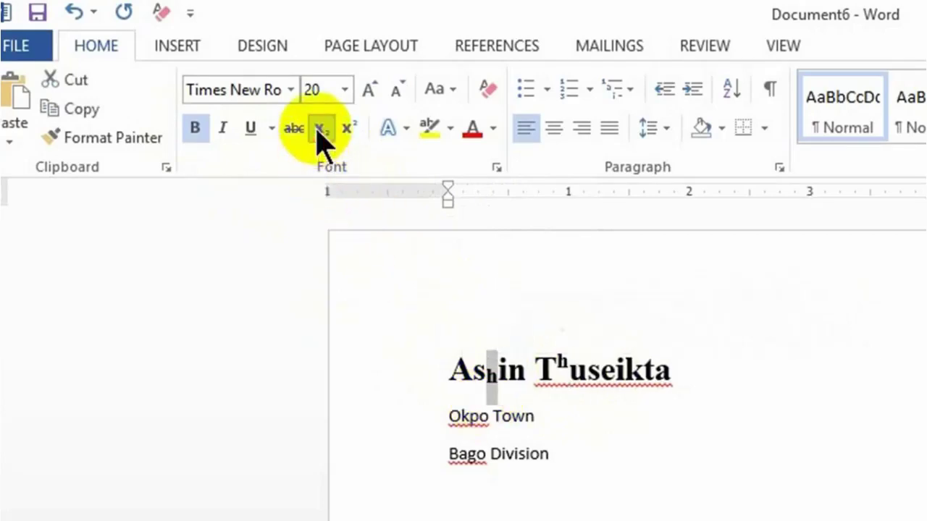
Make the 2 in H2O subscript, then superscript, then delete H2O from the line
{"action": "left_click", "coordinate": [697, 374]}
{"action": "type", "text": "H2O"}
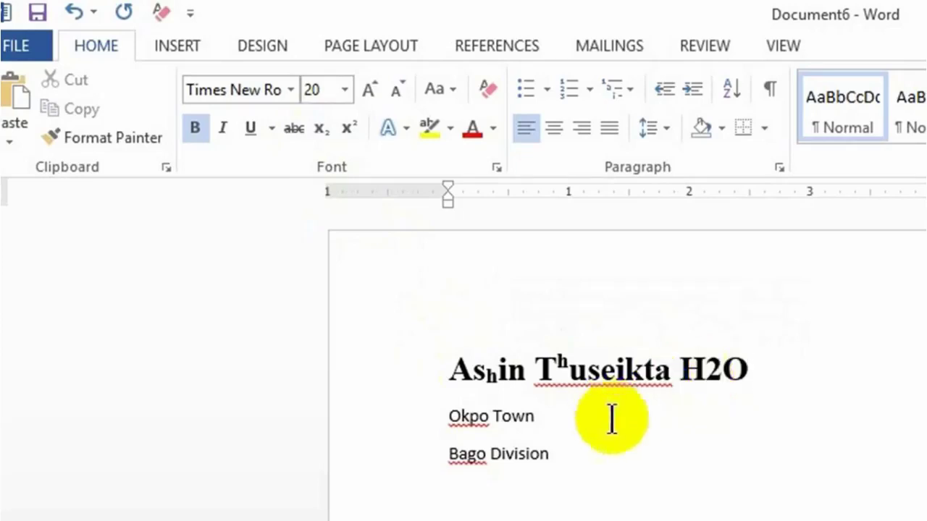
{"action": "left_click_drag", "start_coordinate": [707, 369], "coordinate": [722, 371]}
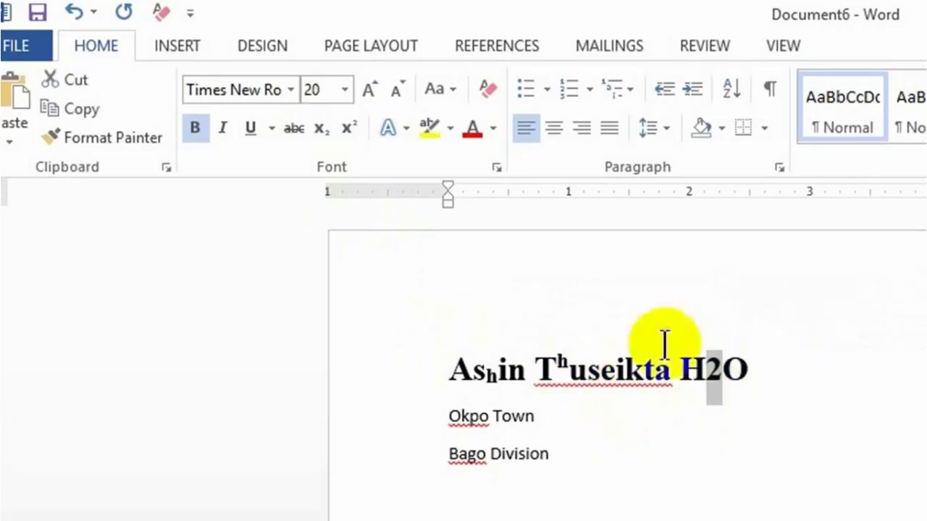
{"action": "left_click", "coordinate": [318, 130]}
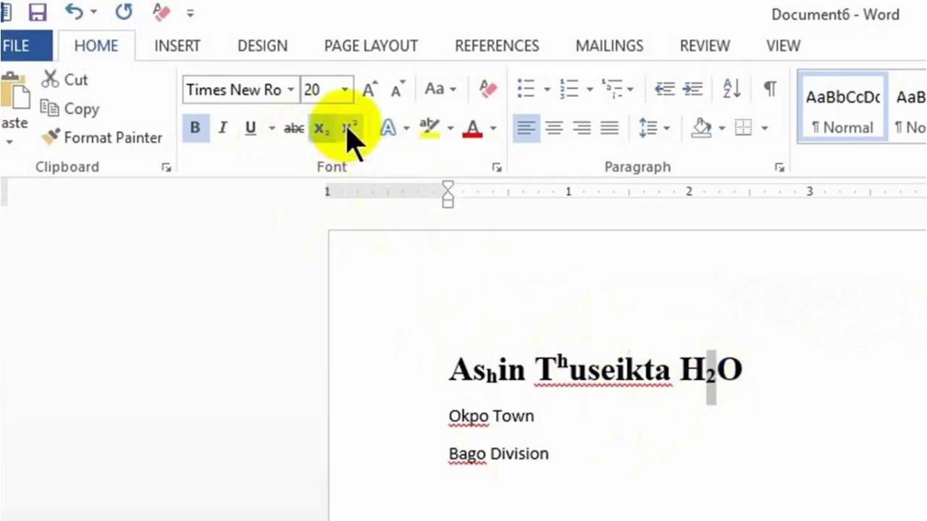
{"action": "left_click", "coordinate": [348, 128]}
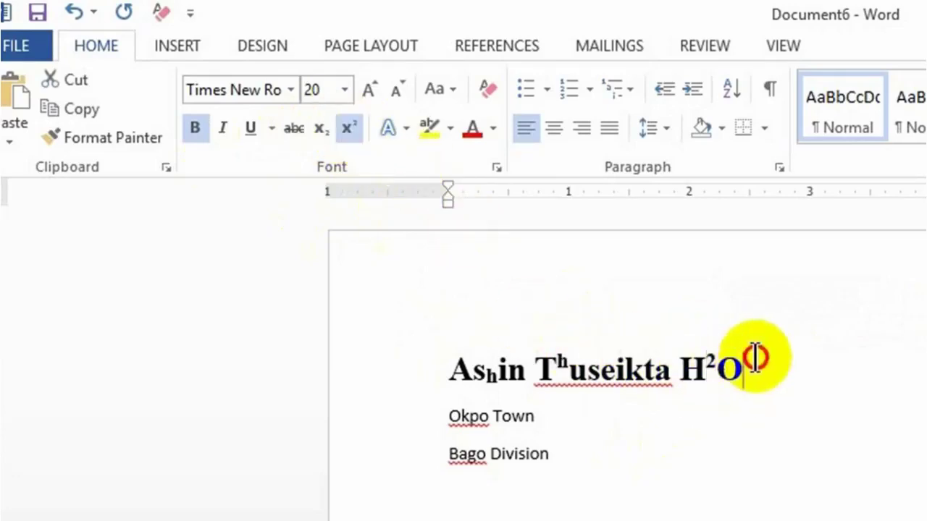
{"action": "left_click_drag", "start_coordinate": [752, 368], "coordinate": [677, 369]}
{"action": "key", "text": "Delete"}
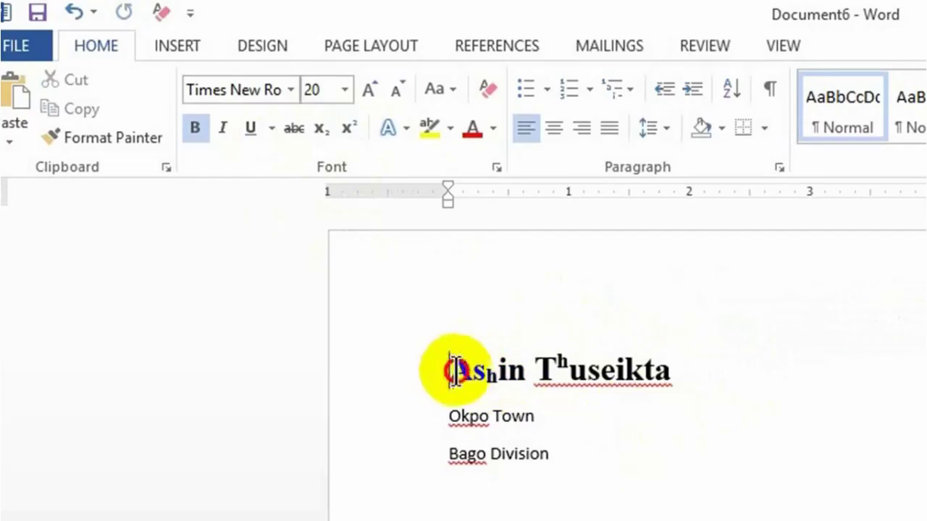
Clear all formatting from the name line, then resize it with Grow/Shrink Font to 14 pt
{"action": "left_click_drag", "start_coordinate": [452, 371], "coordinate": [628, 368]}
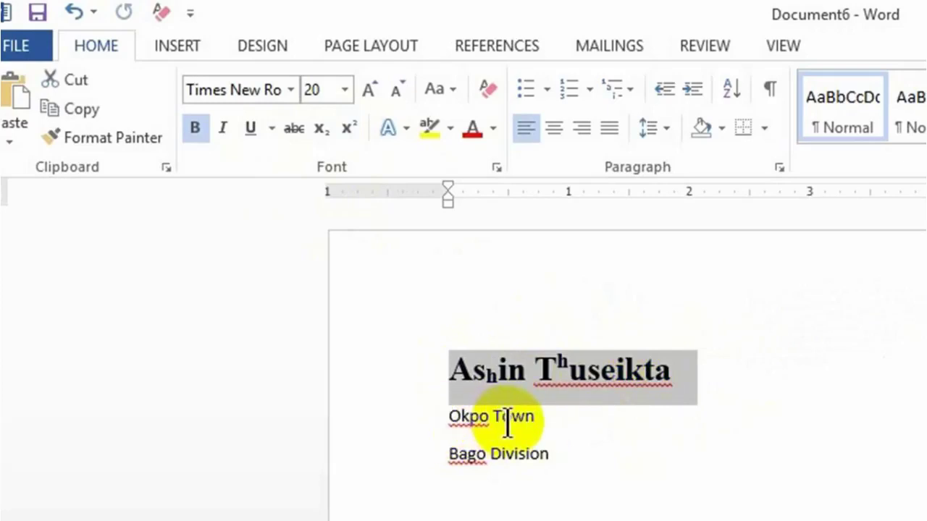
{"action": "left_click", "coordinate": [489, 90]}
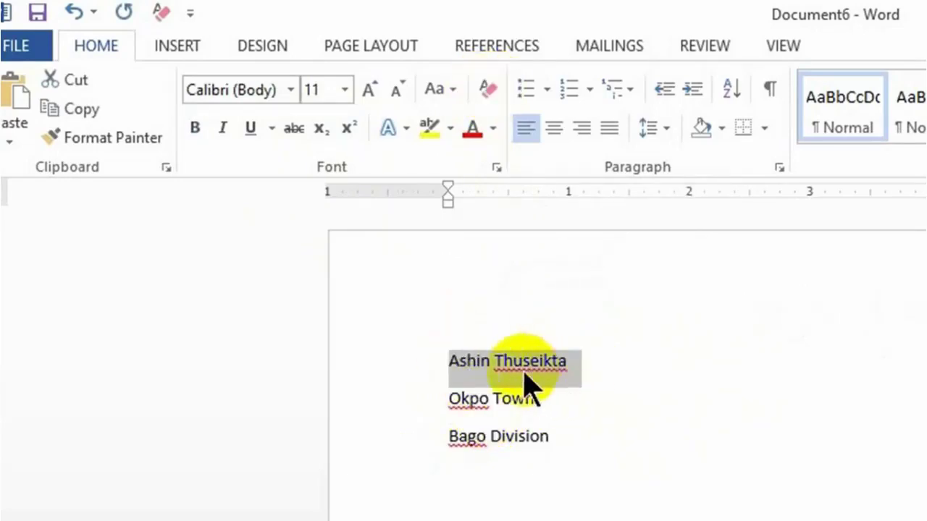
{"action": "left_click", "coordinate": [369, 93]}
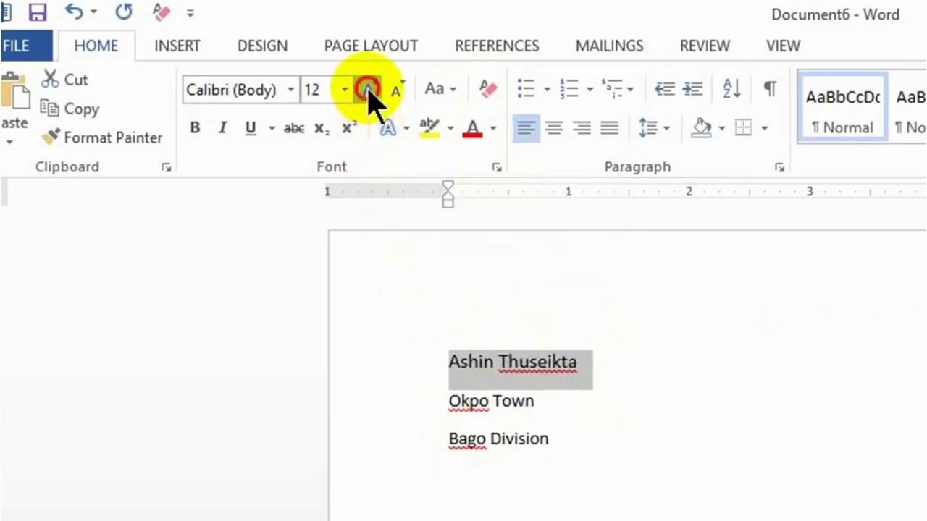
{"action": "left_click", "coordinate": [370, 93]}
{"action": "left_click", "coordinate": [369, 93]}
{"action": "left_click", "coordinate": [369, 93]}
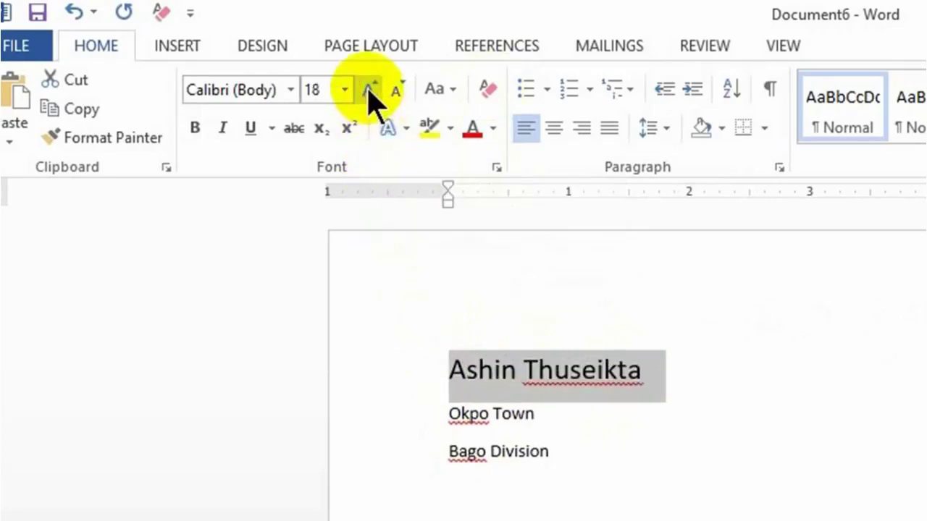
{"action": "left_click", "coordinate": [370, 93]}
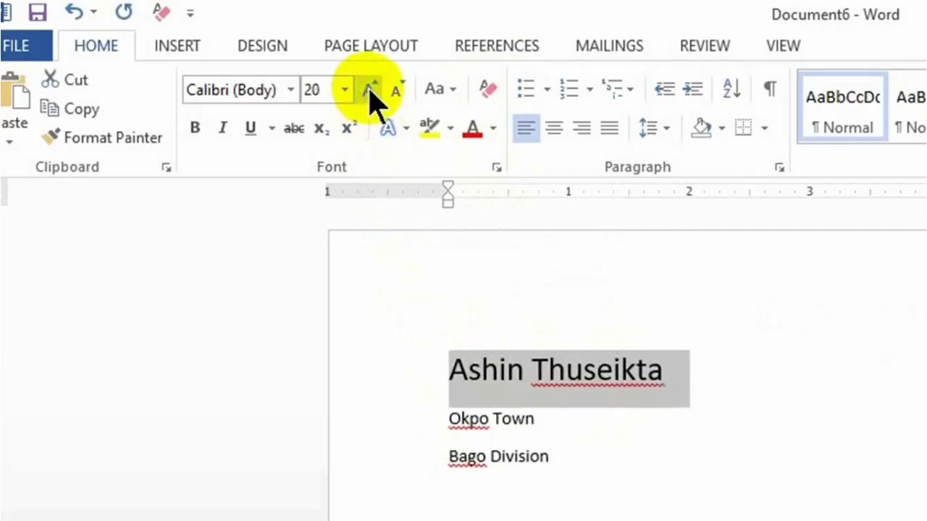
{"action": "left_click", "coordinate": [396, 90]}
{"action": "left_click", "coordinate": [396, 89]}
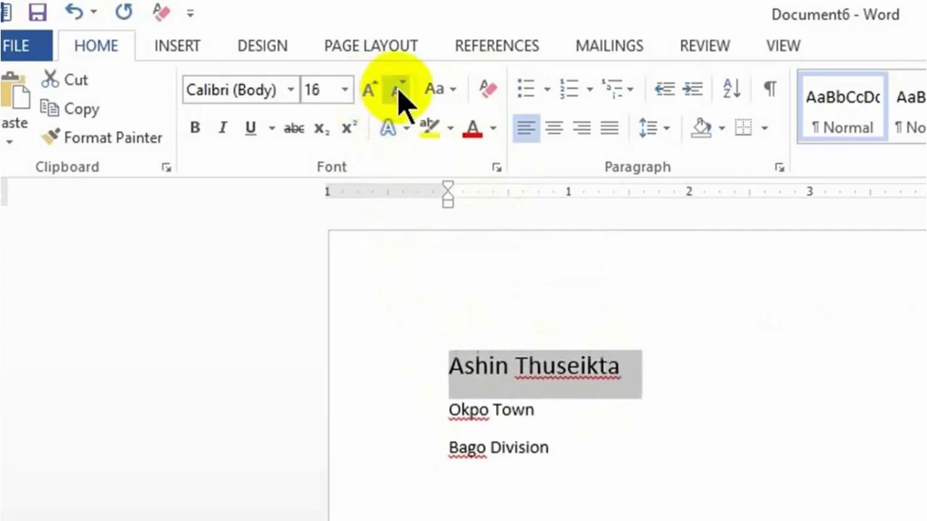
{"action": "left_click", "coordinate": [398, 91]}
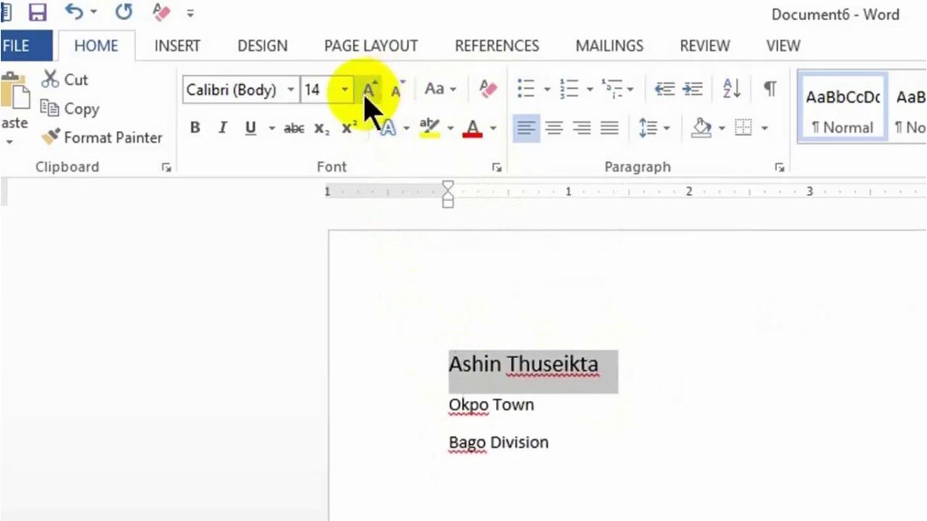
Change the name line to UPPERCASE, then lowercase, and finally Sentence case
{"action": "left_click", "coordinate": [451, 94]}
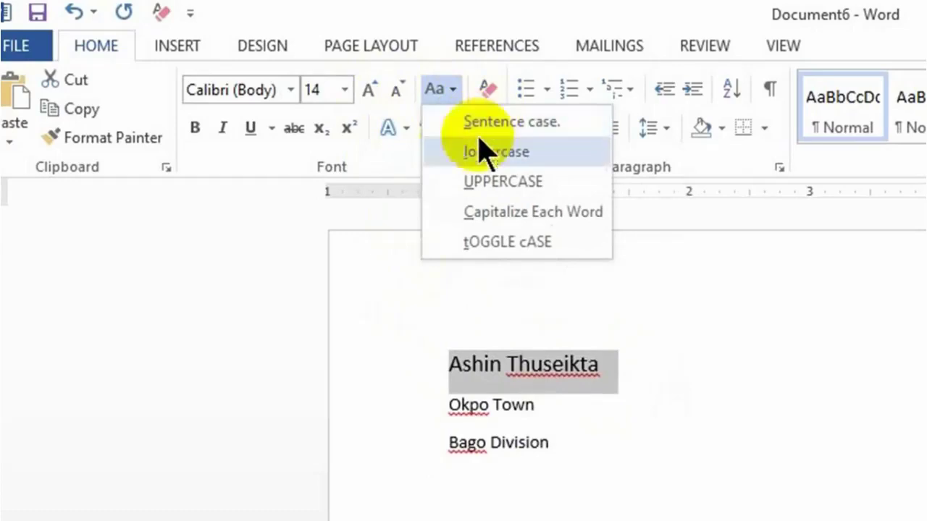
{"action": "left_click", "coordinate": [500, 195]}
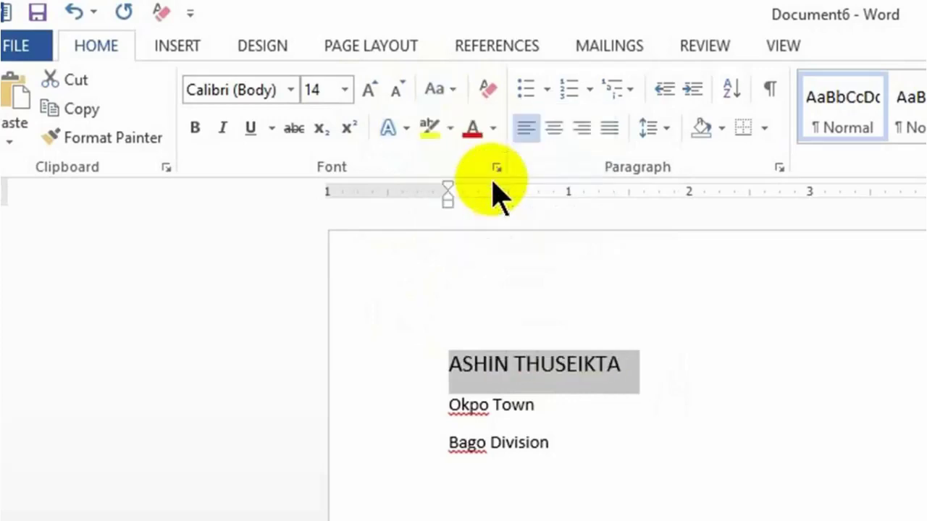
{"action": "left_click", "coordinate": [450, 90]}
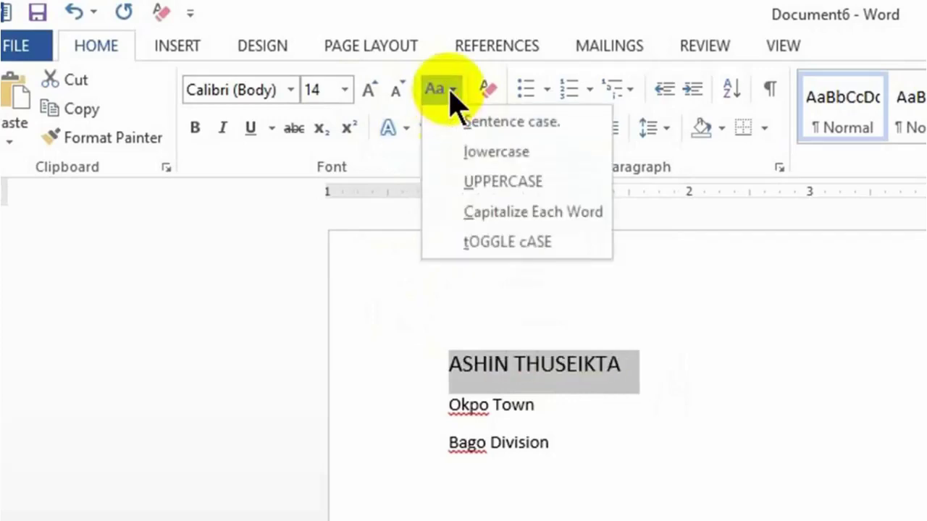
{"action": "left_click", "coordinate": [484, 152]}
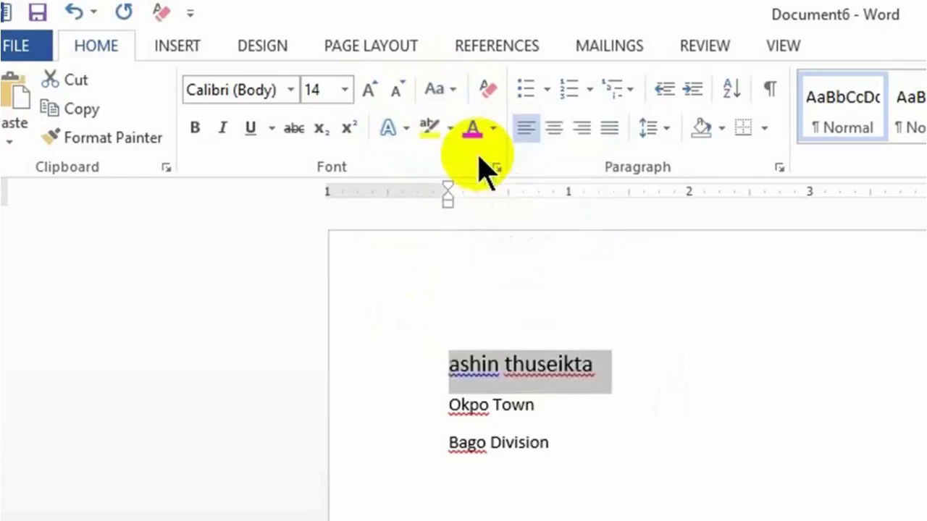
{"action": "left_click", "coordinate": [450, 93]}
{"action": "left_click", "coordinate": [507, 121]}
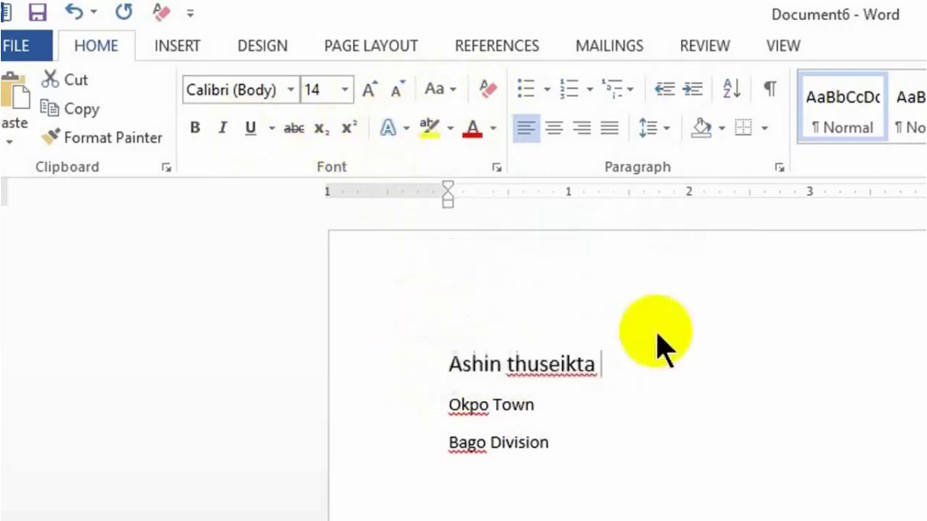
Apply the top-right gold effect from the Text Effects gallery to the name line
{"action": "left_click_drag", "start_coordinate": [450, 365], "coordinate": [590, 364]}
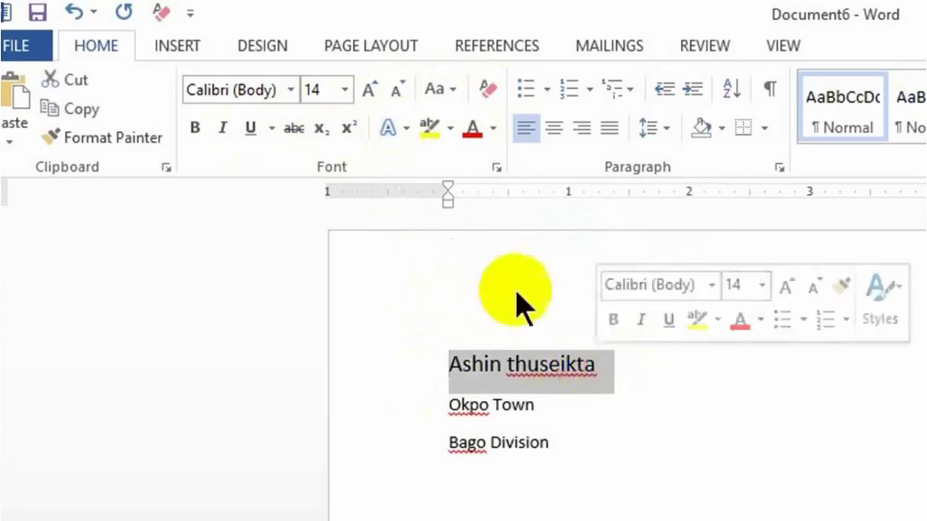
{"action": "left_click", "coordinate": [407, 130]}
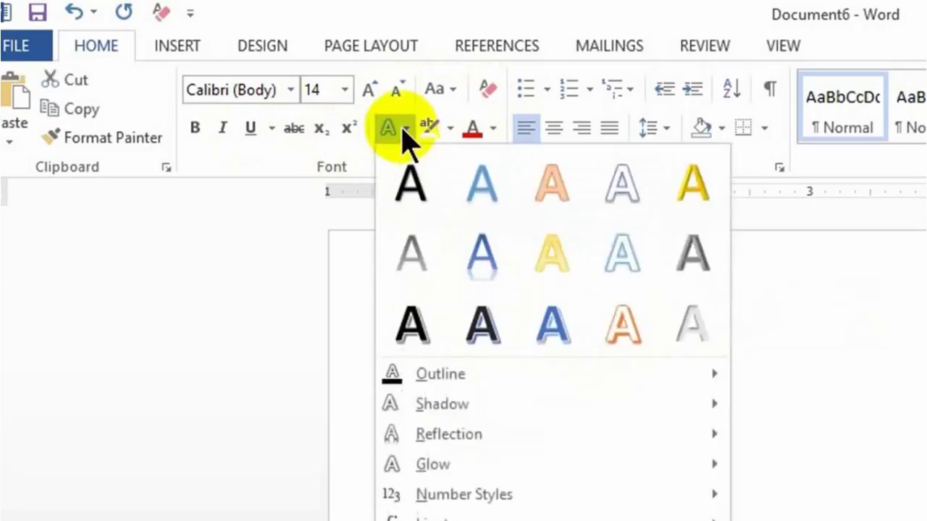
{"action": "left_click", "coordinate": [692, 192]}
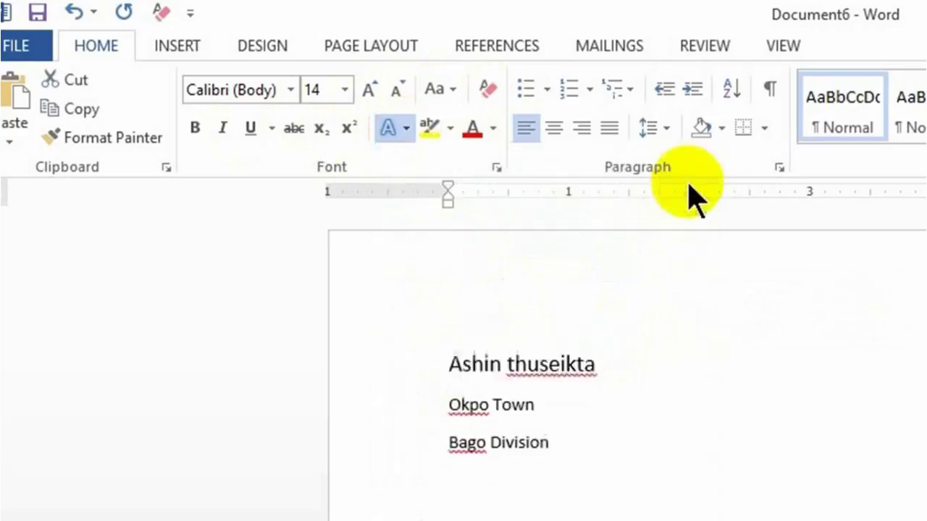
{"action": "left_click", "coordinate": [612, 373]}
{"action": "left_click_drag", "start_coordinate": [450, 363], "coordinate": [590, 364]}
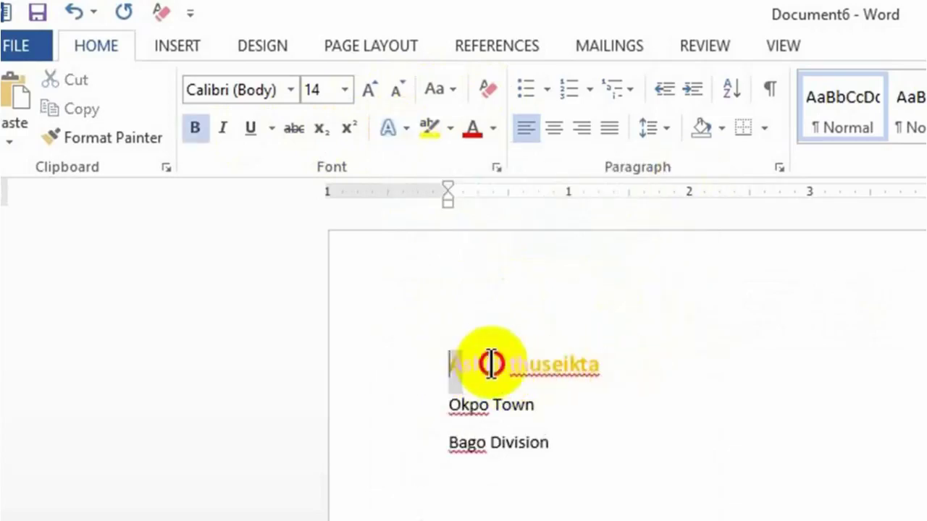
Grow the gold name line's font size step by step up to 48 pt
{"action": "left_click", "coordinate": [370, 90]}
{"action": "left_click", "coordinate": [369, 90]}
{"action": "left_click", "coordinate": [369, 91]}
{"action": "left_click", "coordinate": [370, 91]}
{"action": "left_click", "coordinate": [369, 91]}
{"action": "left_click", "coordinate": [369, 91]}
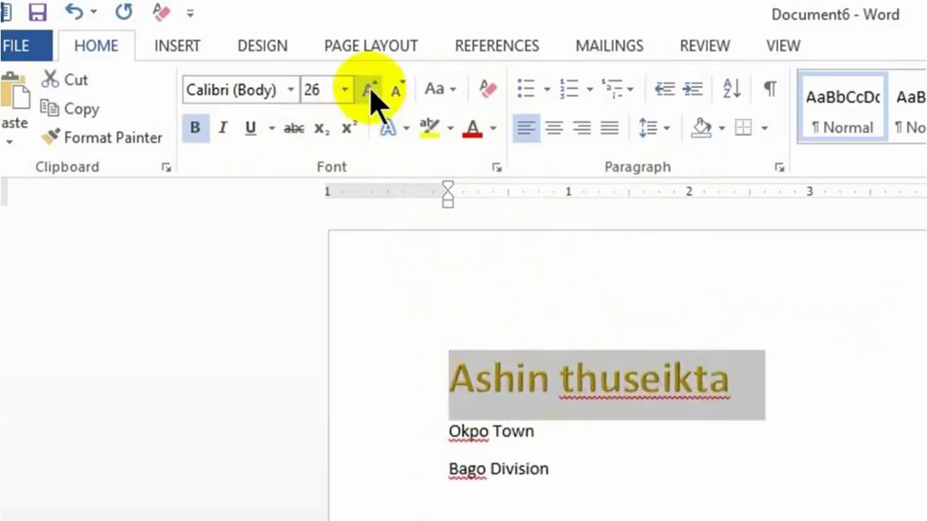
{"action": "left_click", "coordinate": [369, 90]}
{"action": "left_click", "coordinate": [370, 91]}
{"action": "left_click", "coordinate": [373, 91]}
{"action": "key", "text": "Down"}
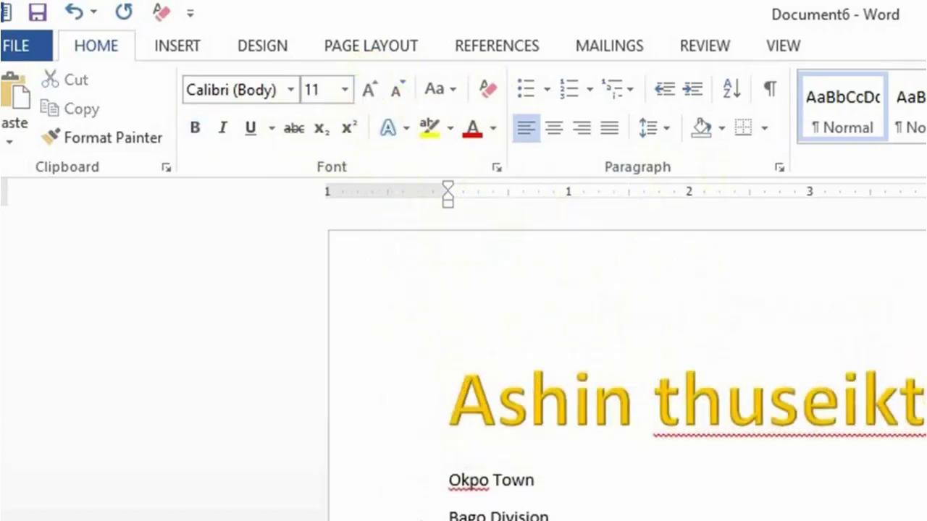
{"action": "left_click_drag", "start_coordinate": [801, 408], "coordinate": [459, 403]}
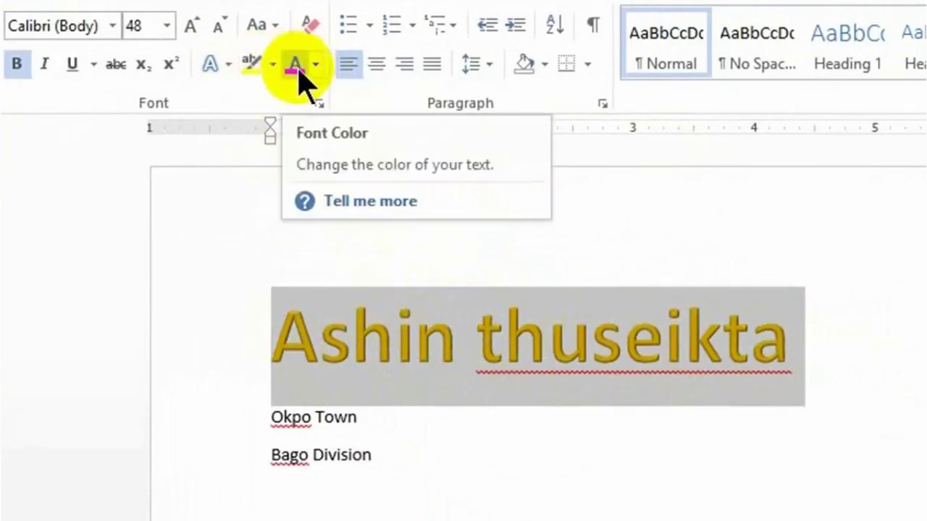
Color the 48 pt name line red, briefly trying green before settling on red
{"action": "left_click", "coordinate": [316, 69]}
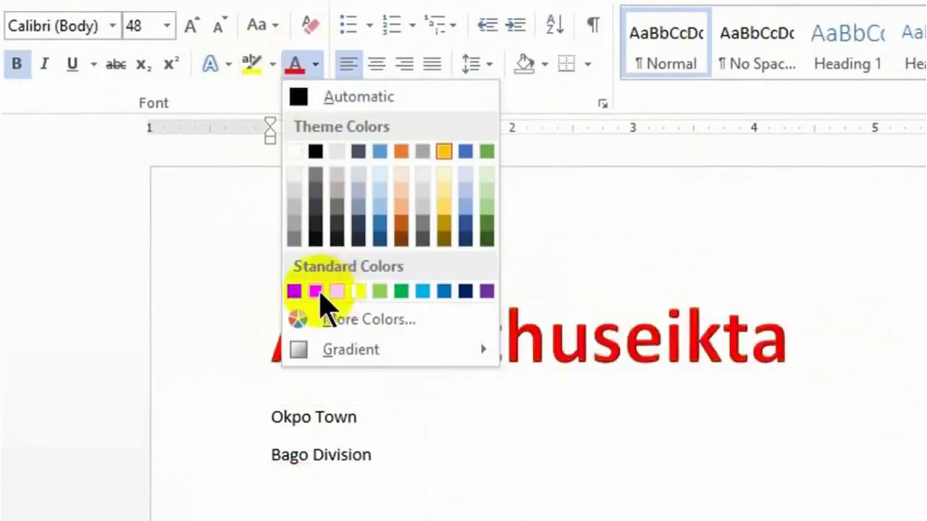
{"action": "left_click", "coordinate": [316, 292]}
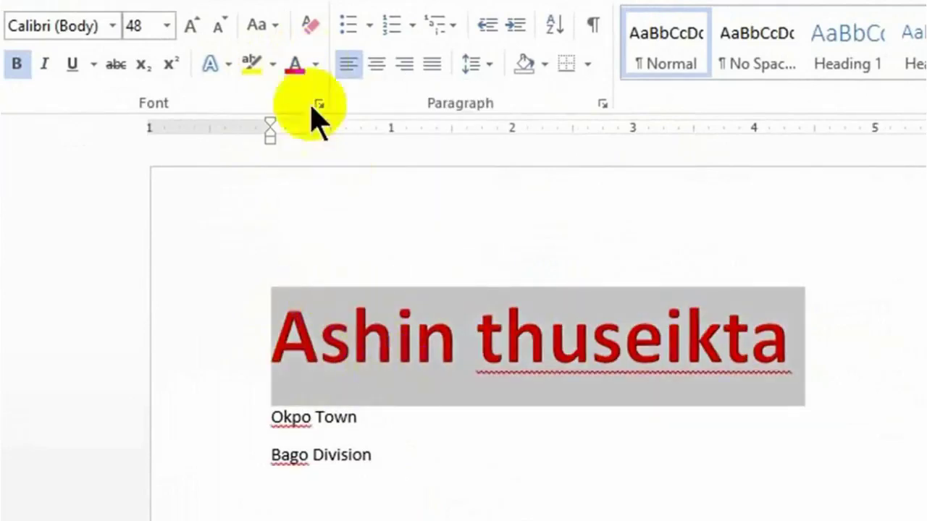
{"action": "left_click", "coordinate": [316, 69]}
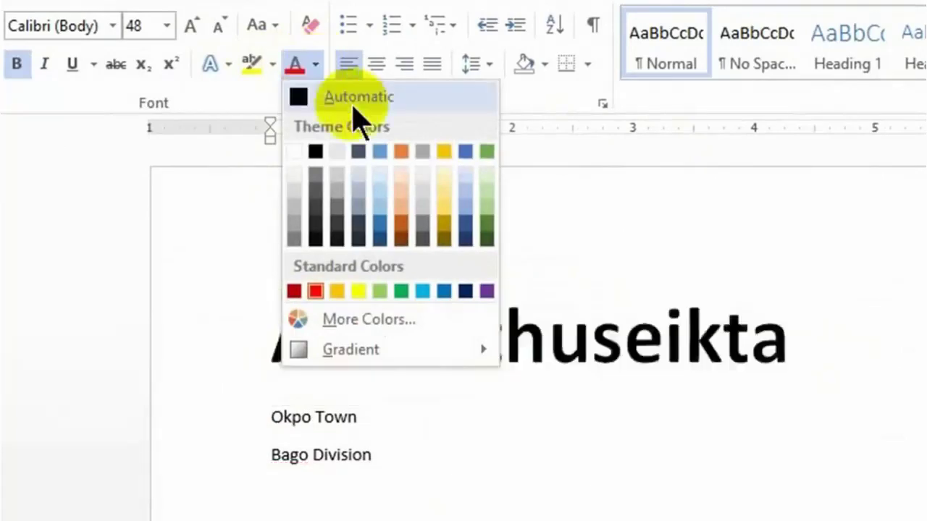
{"action": "left_click", "coordinate": [486, 151]}
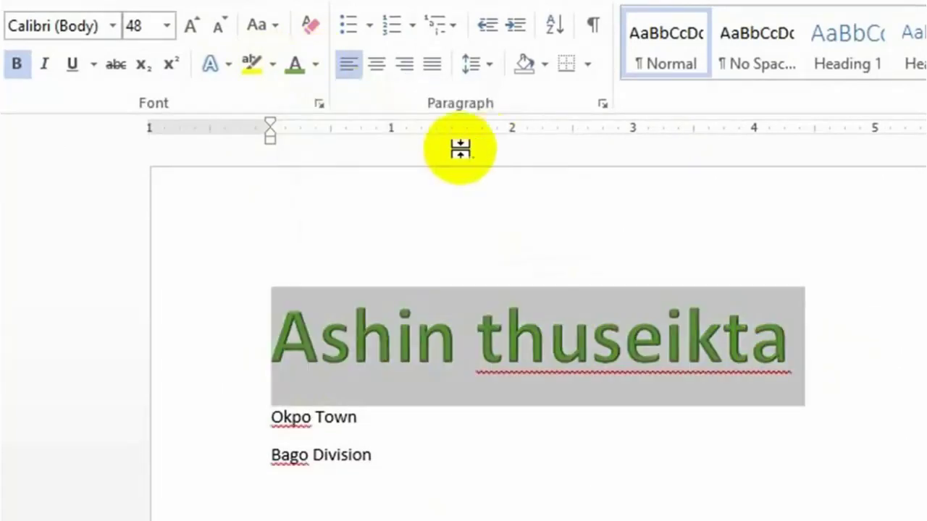
{"action": "left_click", "coordinate": [317, 65]}
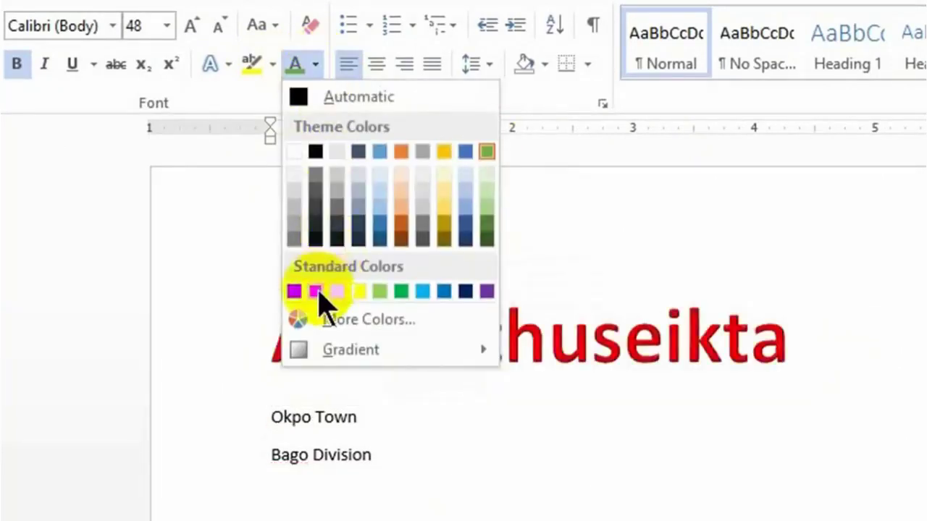
{"action": "left_click", "coordinate": [316, 291]}
{"action": "left_click", "coordinate": [471, 355]}
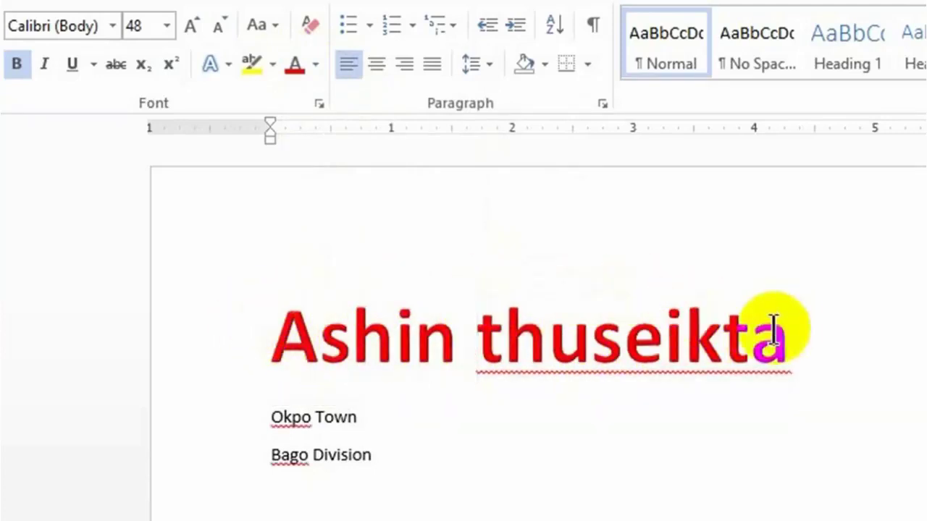
{"action": "mouse_move", "coordinate": [785, 335]}
{"action": "left_mouse_down"}
{"action": "mouse_move", "coordinate": [346, 322]}
{"action": "mouse_move", "coordinate": [270, 337]}
{"action": "left_mouse_up"}
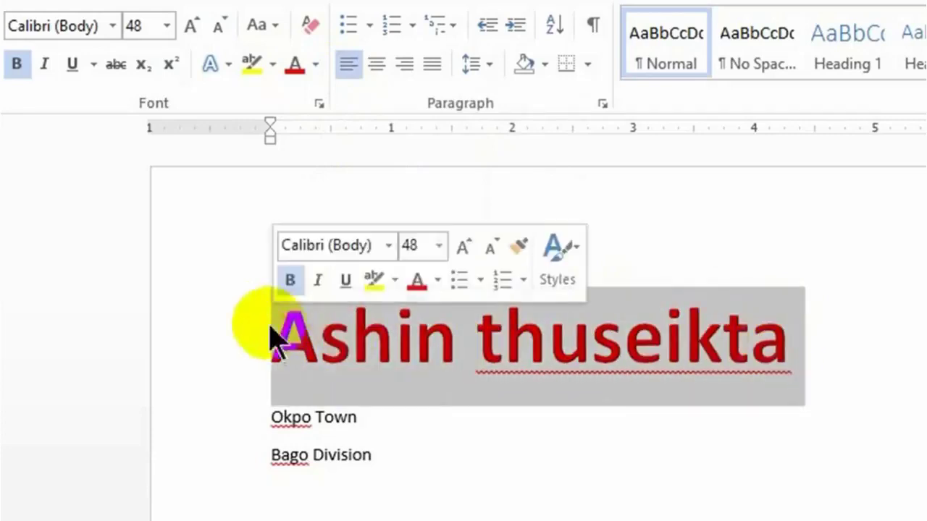
Put a yellow highlight behind the selected red 48 pt name line
{"action": "left_click", "coordinate": [272, 65]}
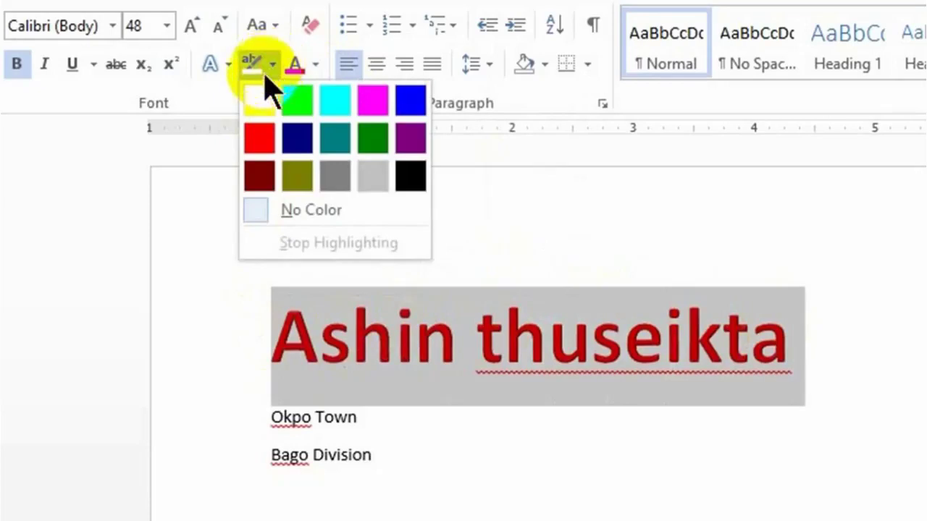
{"action": "left_click", "coordinate": [261, 94]}
{"action": "left_click_drag", "start_coordinate": [397, 341], "coordinate": [433, 354]}
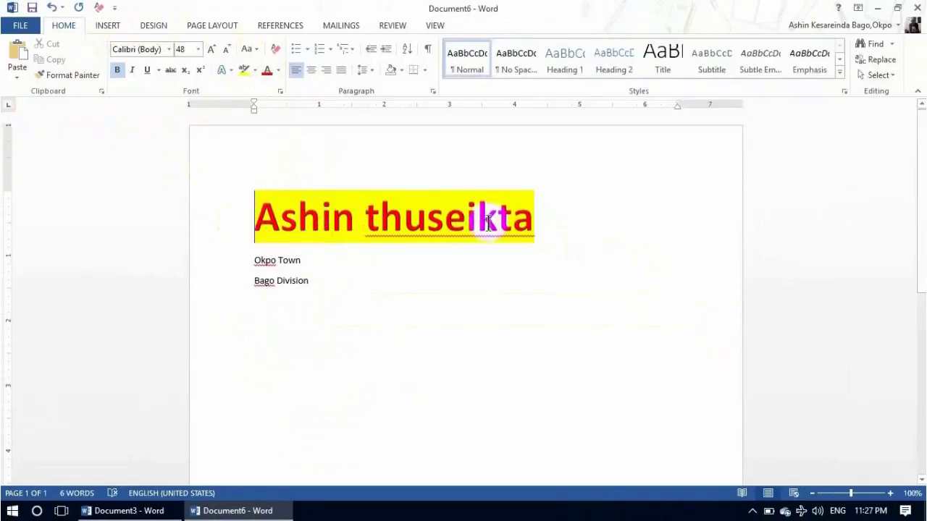
Copy the name line's formatting onto the town line with Format Painter
{"action": "left_click", "coordinate": [291, 222]}
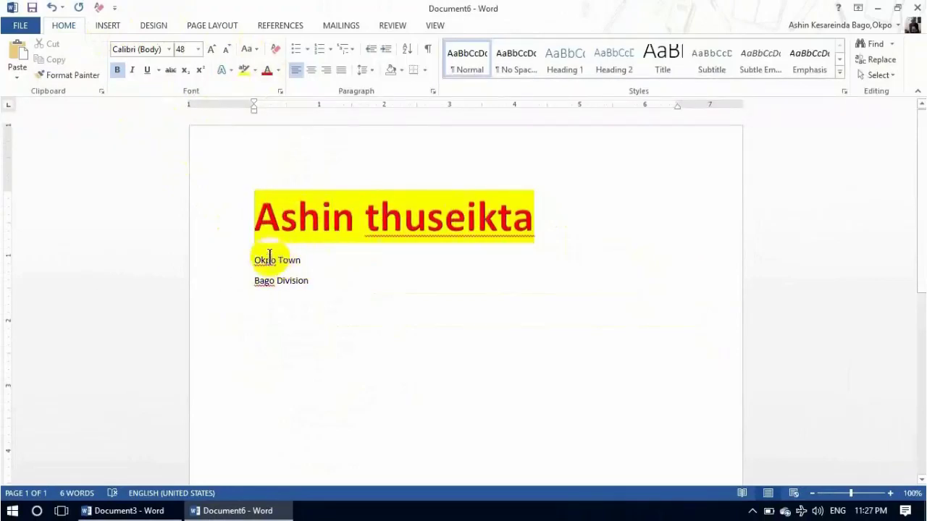
{"action": "left_click_drag", "start_coordinate": [255, 212], "coordinate": [469, 216]}
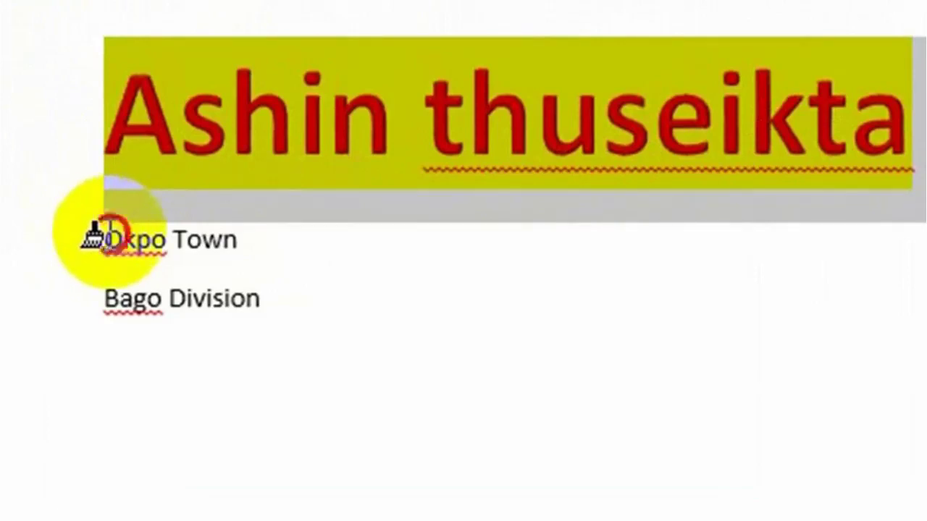
{"action": "left_click_drag", "start_coordinate": [105, 239], "coordinate": [242, 239]}
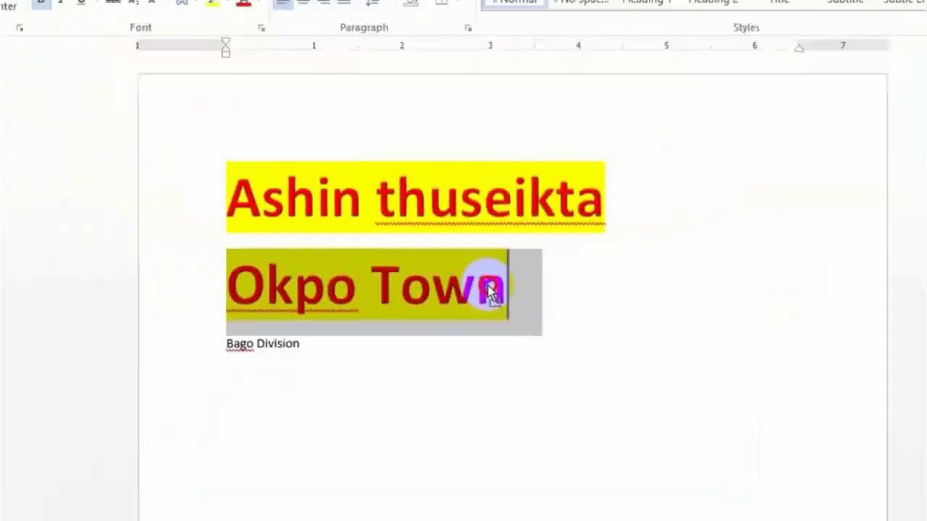
Paint the town line's formatting onto the division line with Format Painter
{"action": "left_click", "coordinate": [461, 281]}
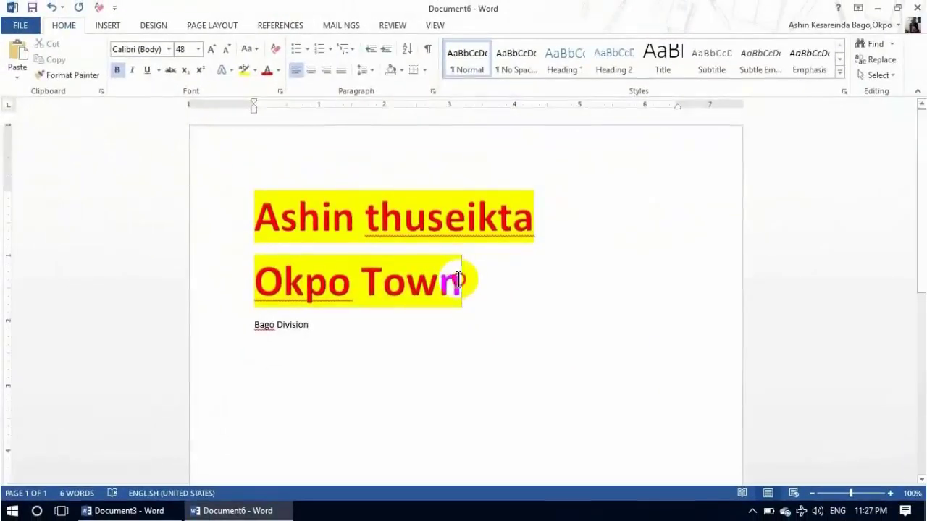
{"action": "left_click_drag", "start_coordinate": [459, 281], "coordinate": [265, 279]}
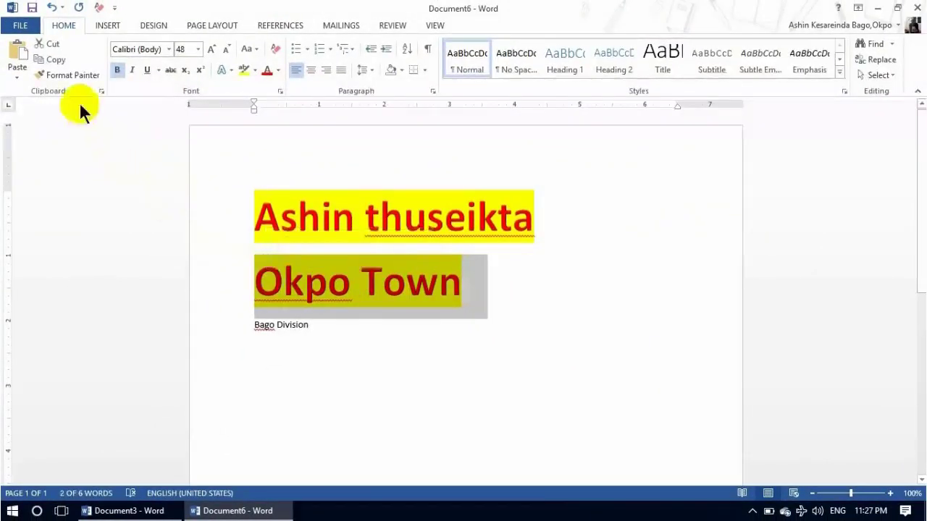
{"action": "left_click", "coordinate": [74, 75]}
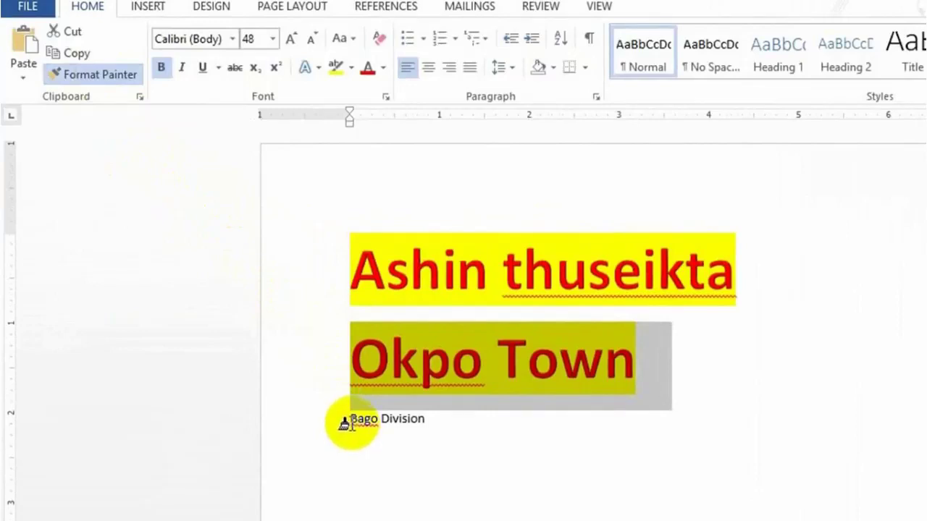
{"action": "left_click_drag", "start_coordinate": [348, 423], "coordinate": [438, 425]}
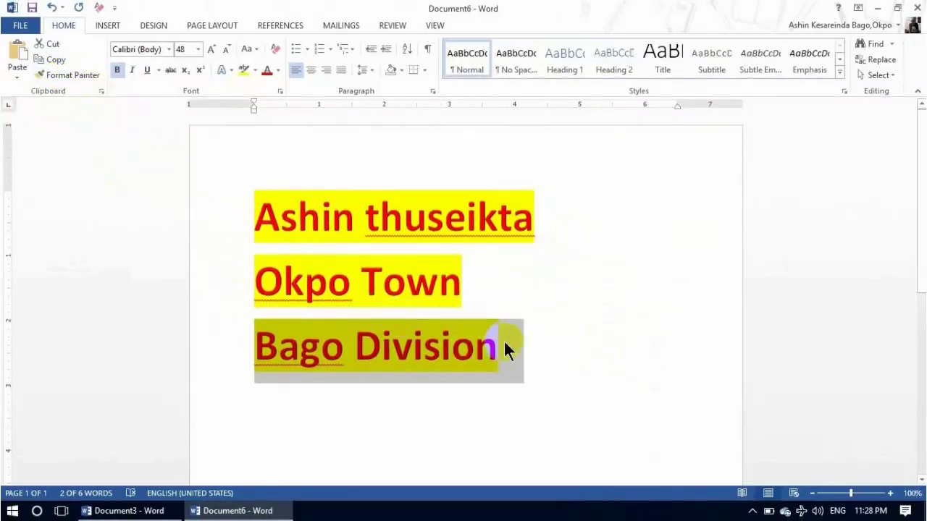
Shrink all three selected lines from 48 pt down to 26 pt
{"action": "left_click_drag", "start_coordinate": [500, 347], "coordinate": [301, 196]}
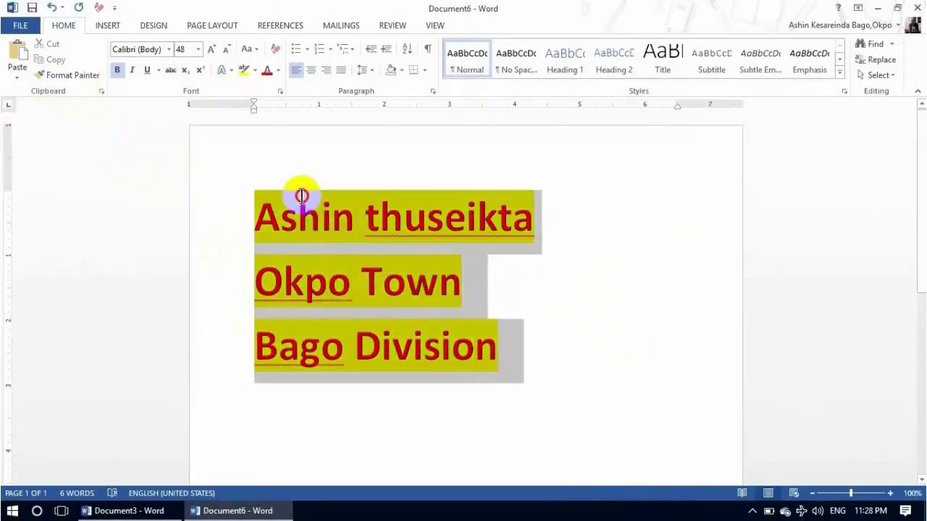
{"action": "left_click", "coordinate": [226, 46]}
{"action": "left_click", "coordinate": [226, 46]}
{"action": "left_click", "coordinate": [226, 50]}
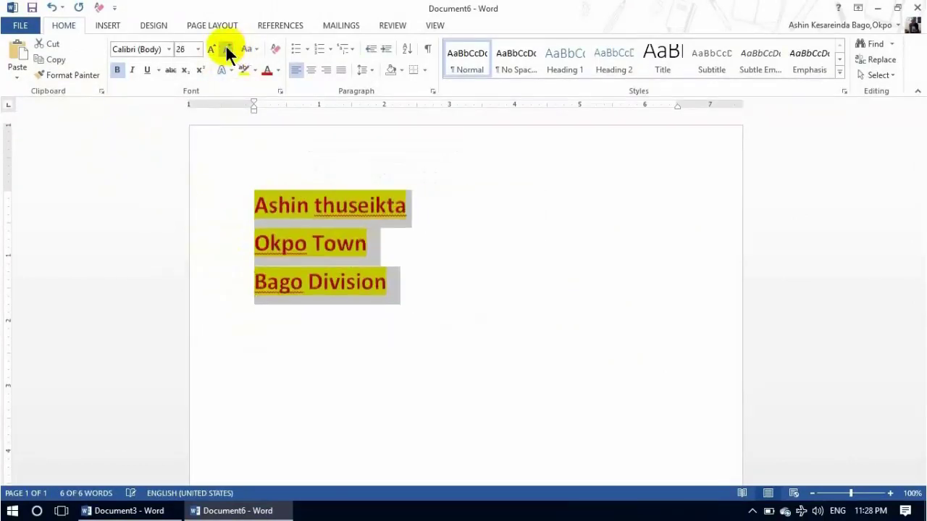
{"action": "left_click", "coordinate": [407, 213]}
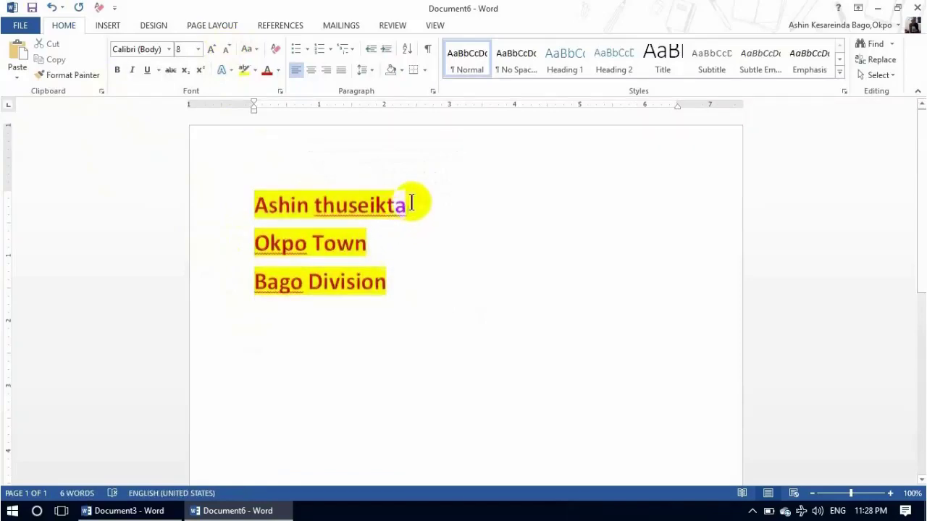
{"action": "left_click_drag", "start_coordinate": [407, 205], "coordinate": [259, 201]}
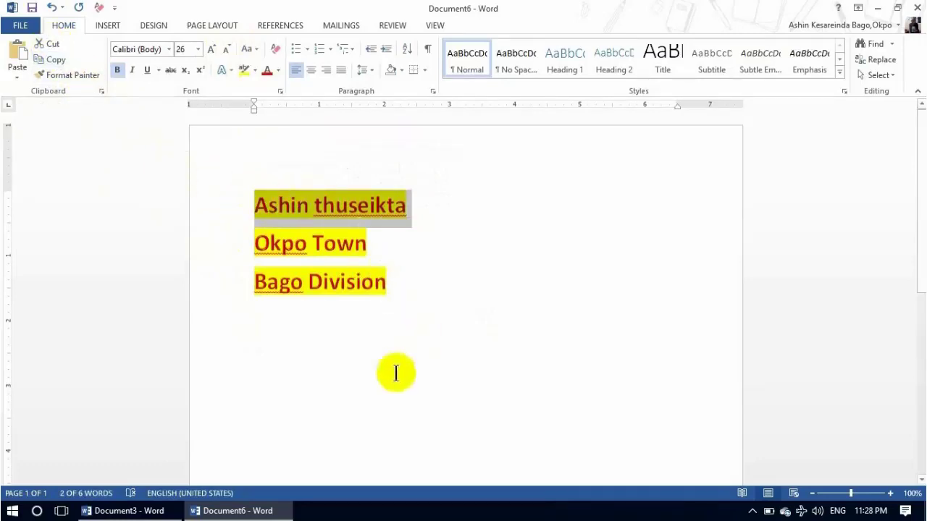
Move the name line below the division line by cutting and pasting it
{"action": "left_click", "coordinate": [52, 45]}
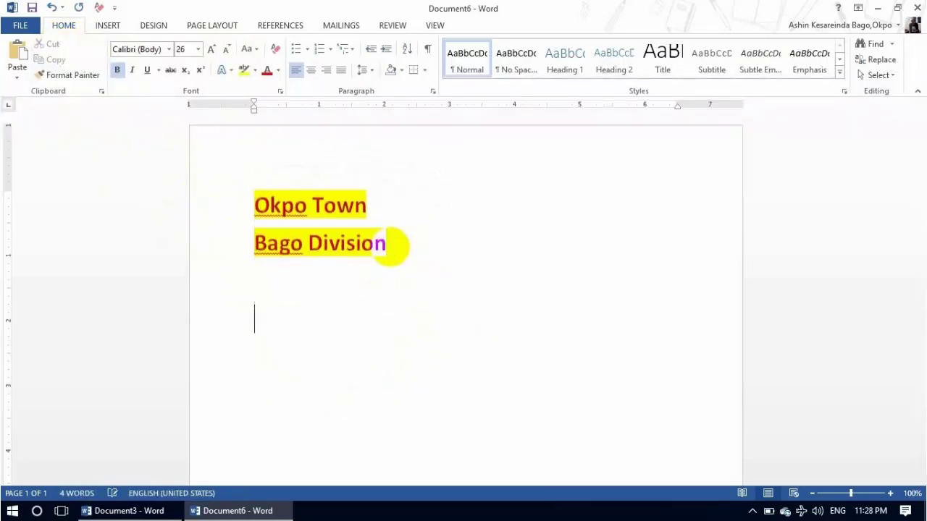
{"action": "left_click", "coordinate": [277, 336]}
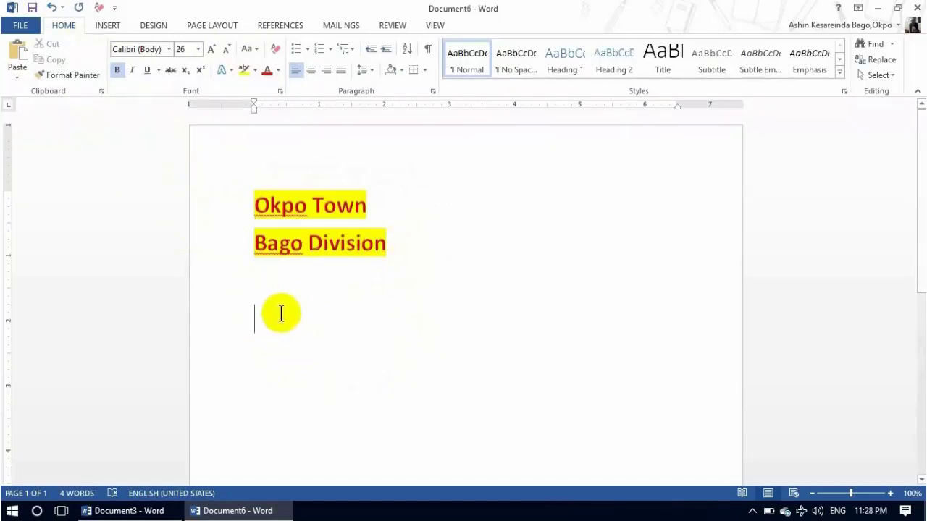
{"action": "left_click", "coordinate": [19, 58]}
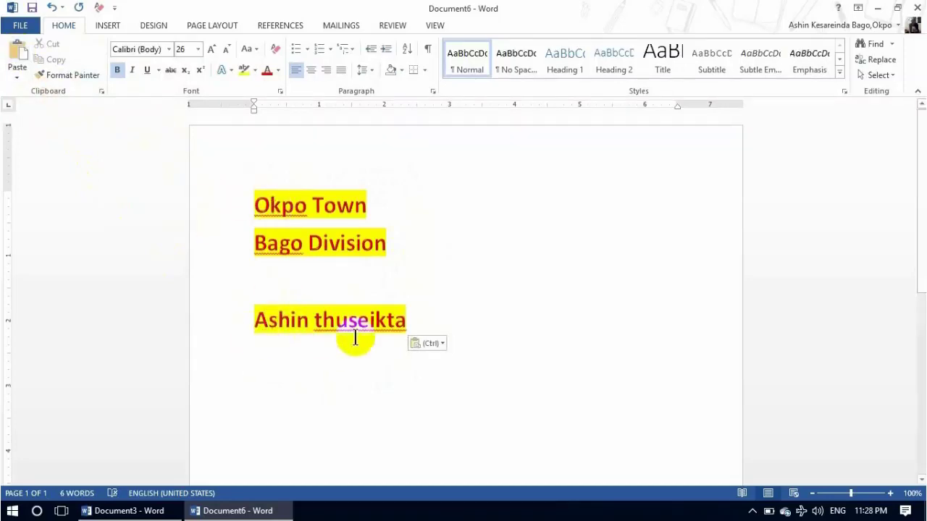
Cut the town line and paste it below the name line
{"action": "left_click", "coordinate": [255, 203]}
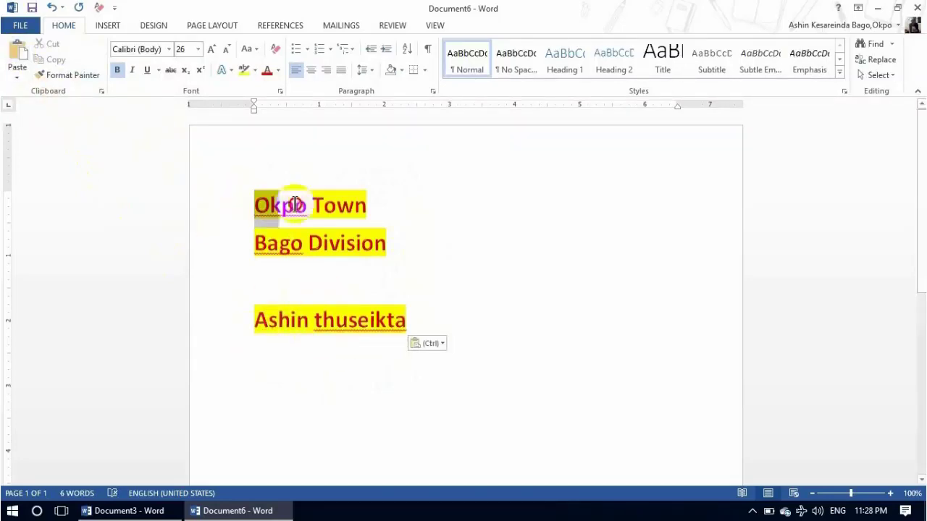
{"action": "left_click_drag", "start_coordinate": [256, 203], "coordinate": [370, 204]}
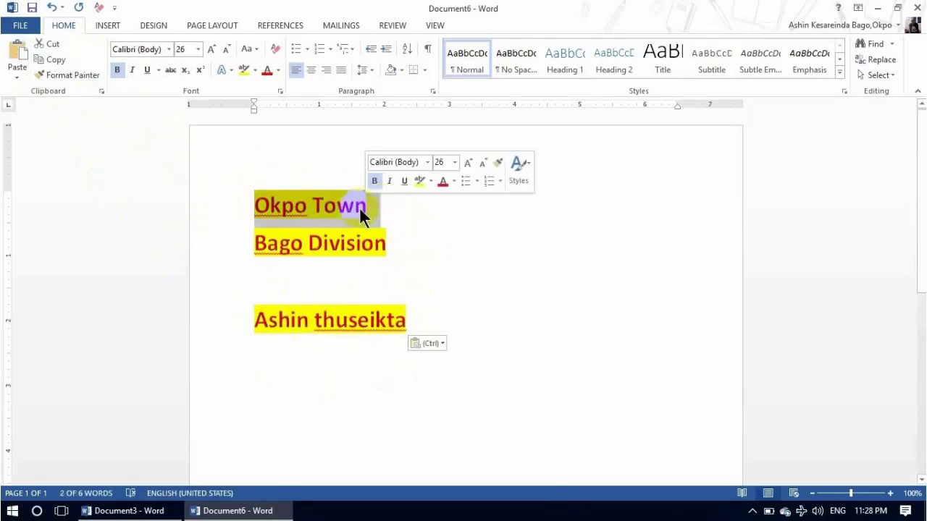
{"action": "left_click", "coordinate": [60, 42]}
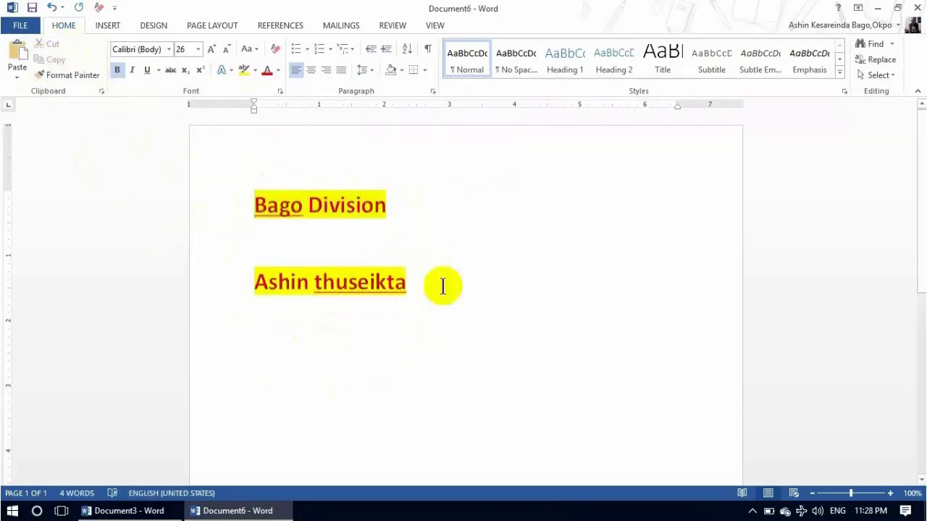
{"action": "left_click_drag", "start_coordinate": [386, 282], "coordinate": [407, 281]}
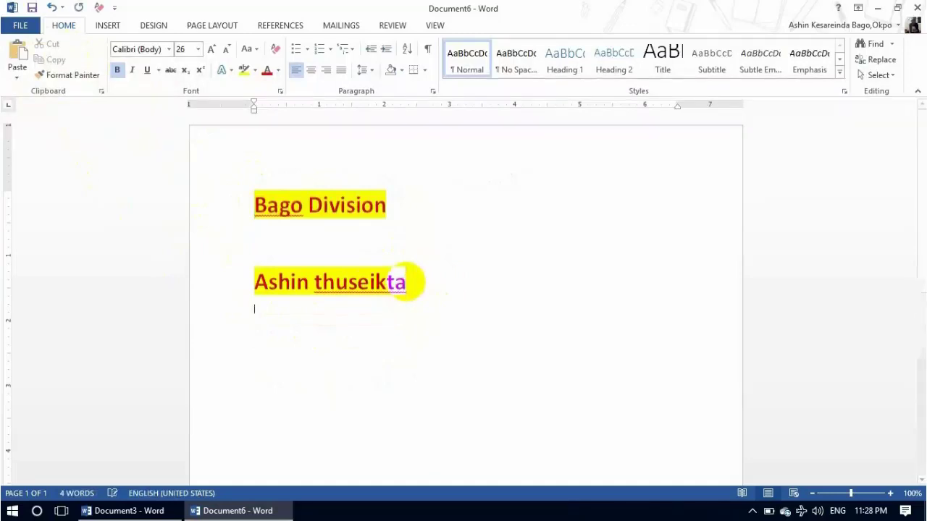
{"action": "left_click", "coordinate": [325, 393]}
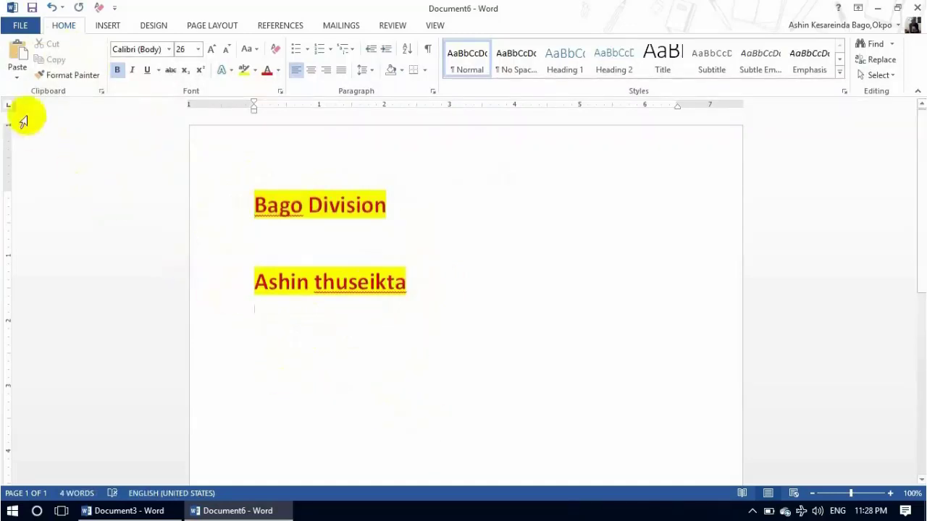
{"action": "left_click", "coordinate": [15, 58]}
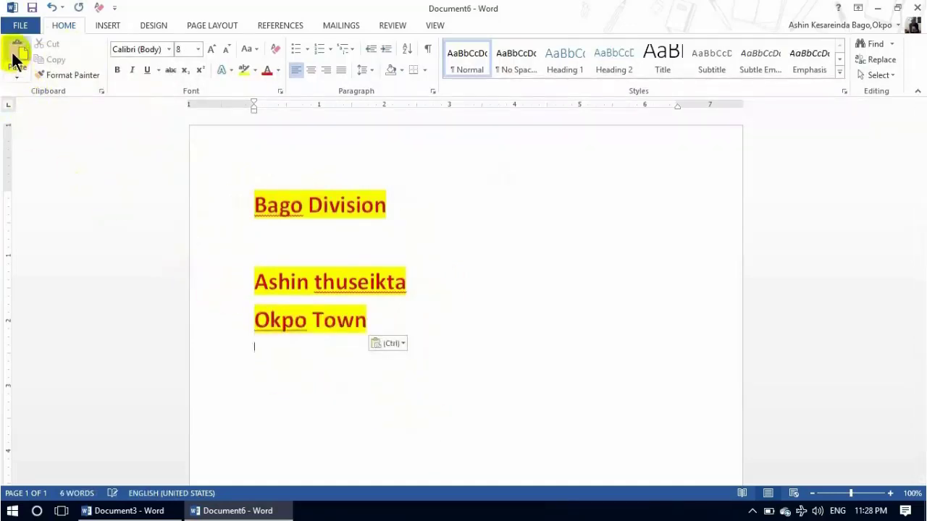
Copy the division line and paste a duplicate on a new line after the town line
{"action": "double_click", "coordinate": [328, 322]}
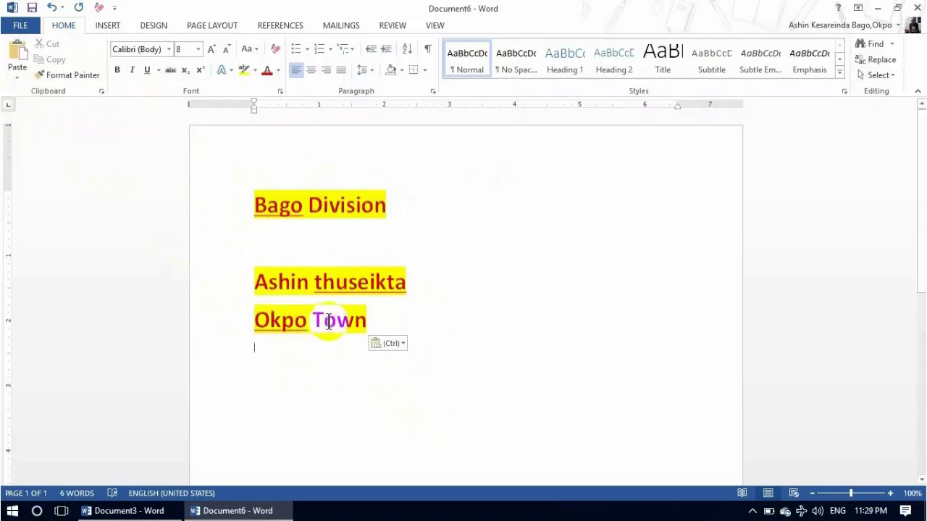
{"action": "left_click", "coordinate": [224, 263]}
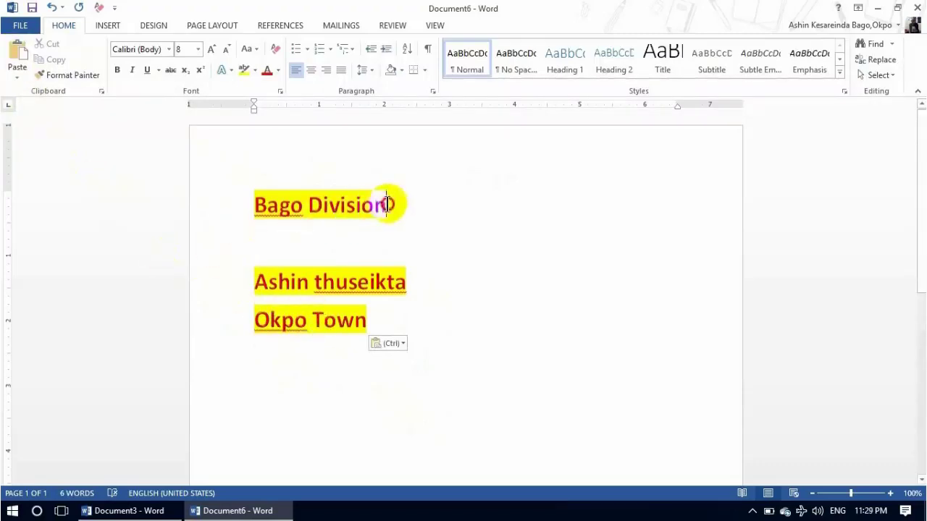
{"action": "left_click_drag", "start_coordinate": [387, 204], "coordinate": [252, 200]}
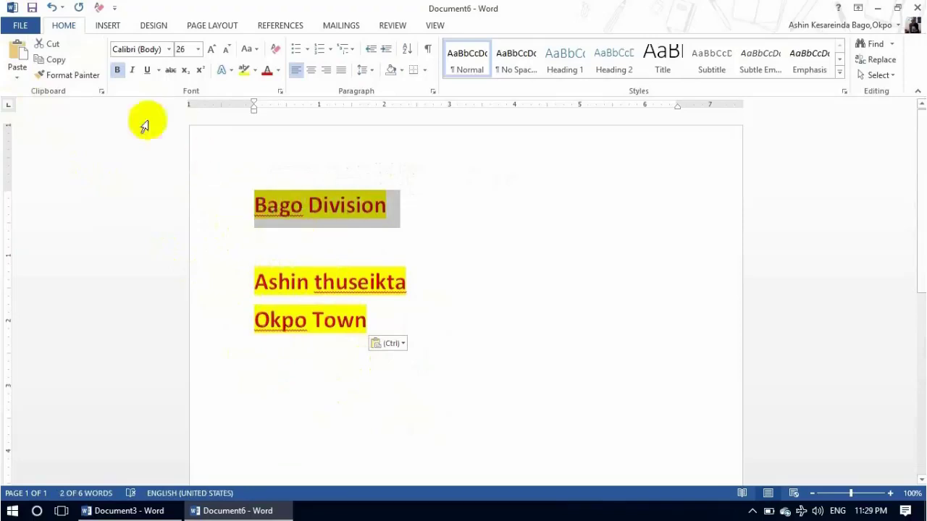
{"action": "left_click", "coordinate": [62, 57]}
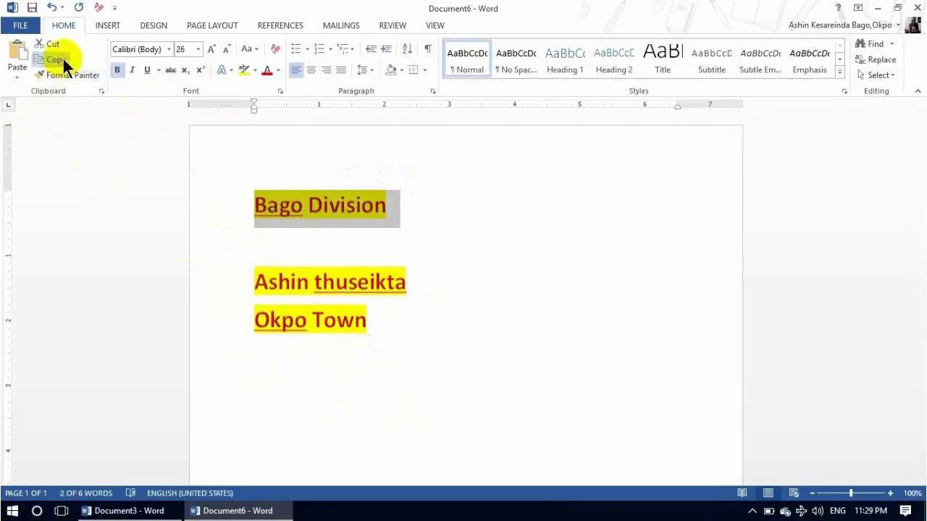
{"action": "left_click", "coordinate": [370, 321]}
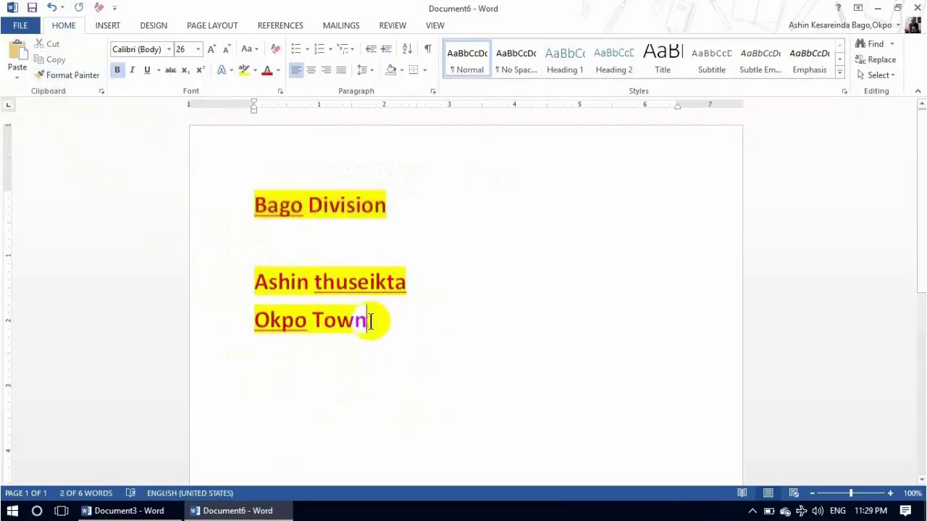
{"action": "key", "text": "Return"}
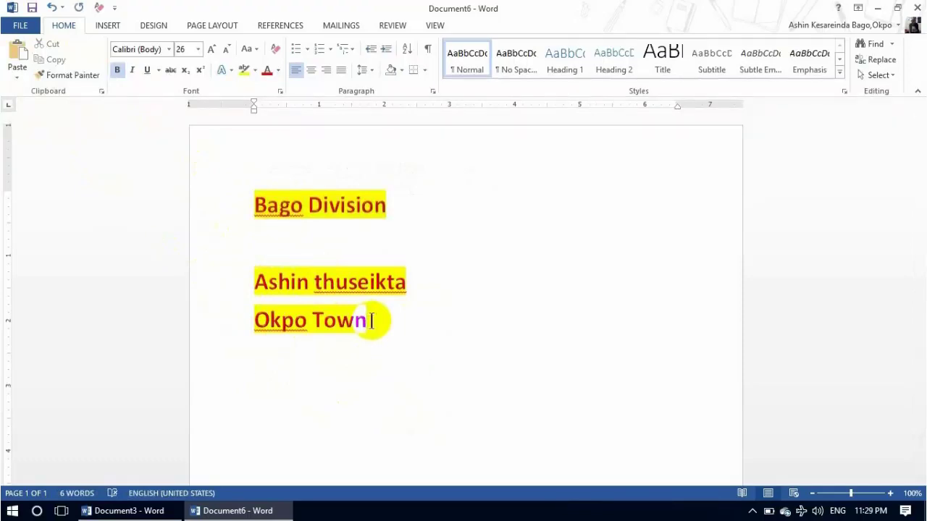
{"action": "left_click", "coordinate": [19, 58]}
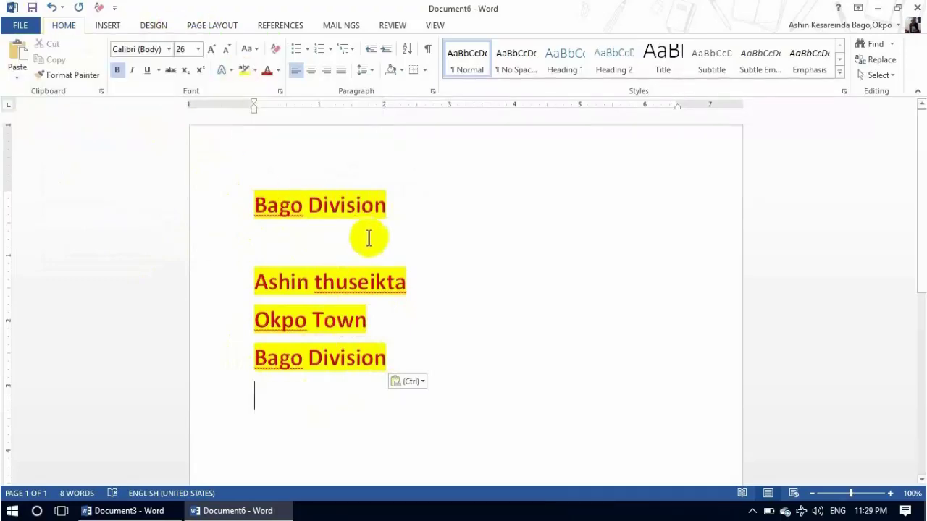
{"action": "left_click", "coordinate": [877, 8]}
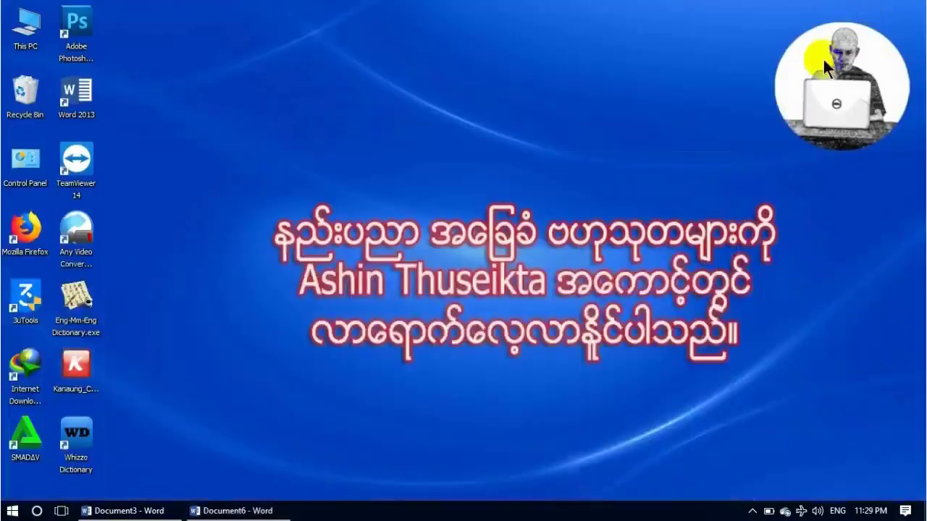